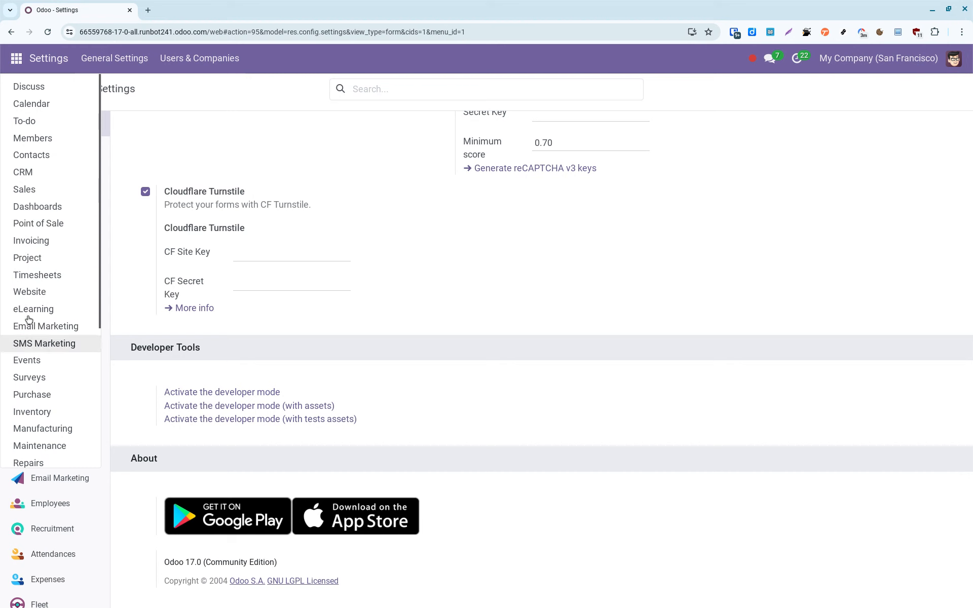
Go to the Apps page that lists Odoo's installable modules.
click(37, 419)
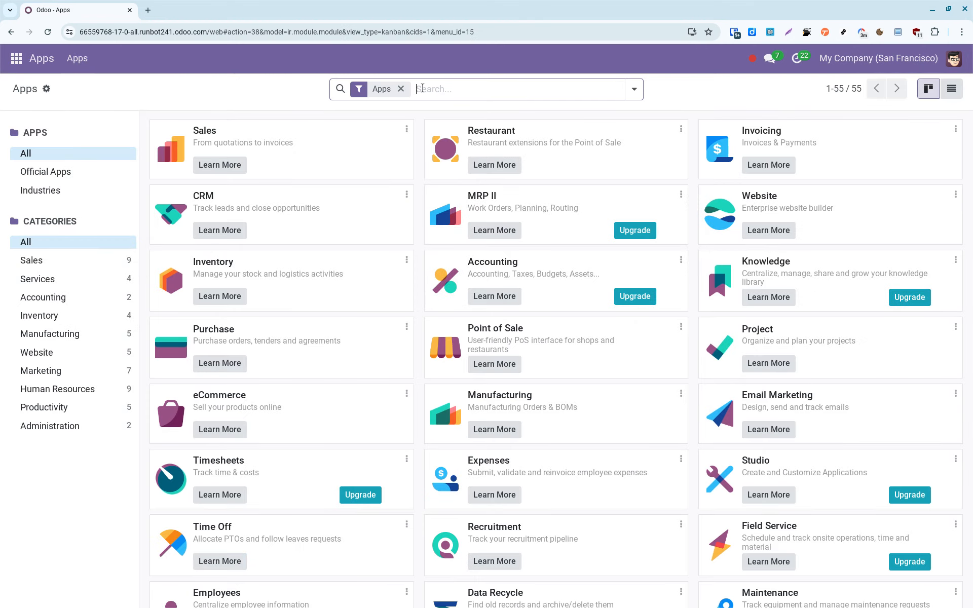
Search apps for 'hun', drop the Apps filter, and install Hungary - E-invoicing.
text(hun)
key(Return)
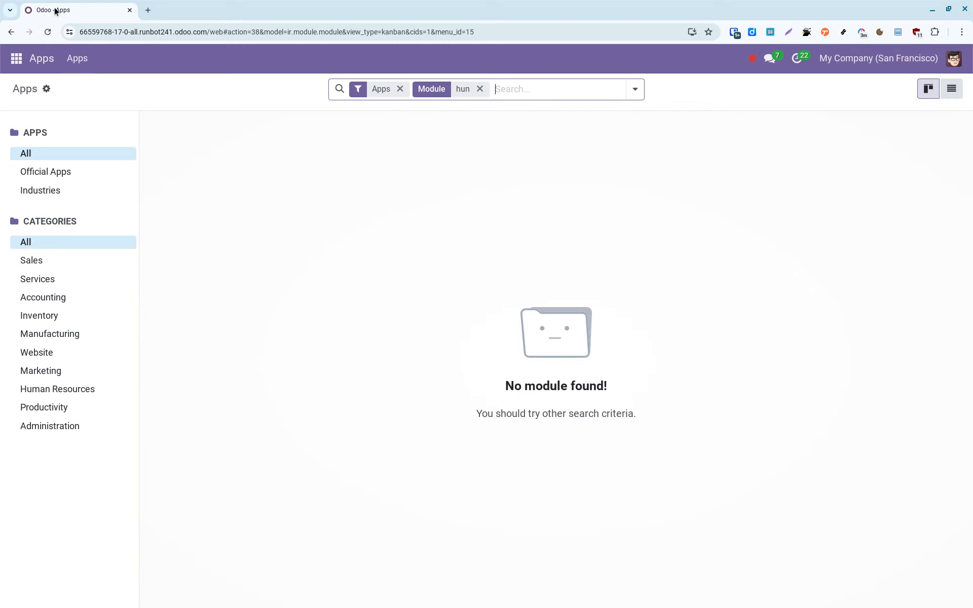
click(400, 89)
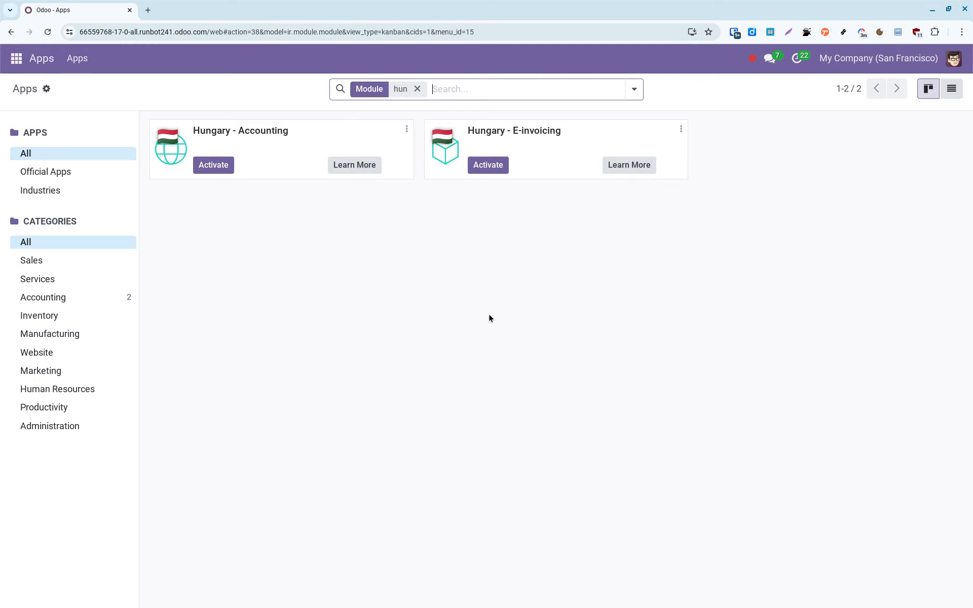
click(495, 169)
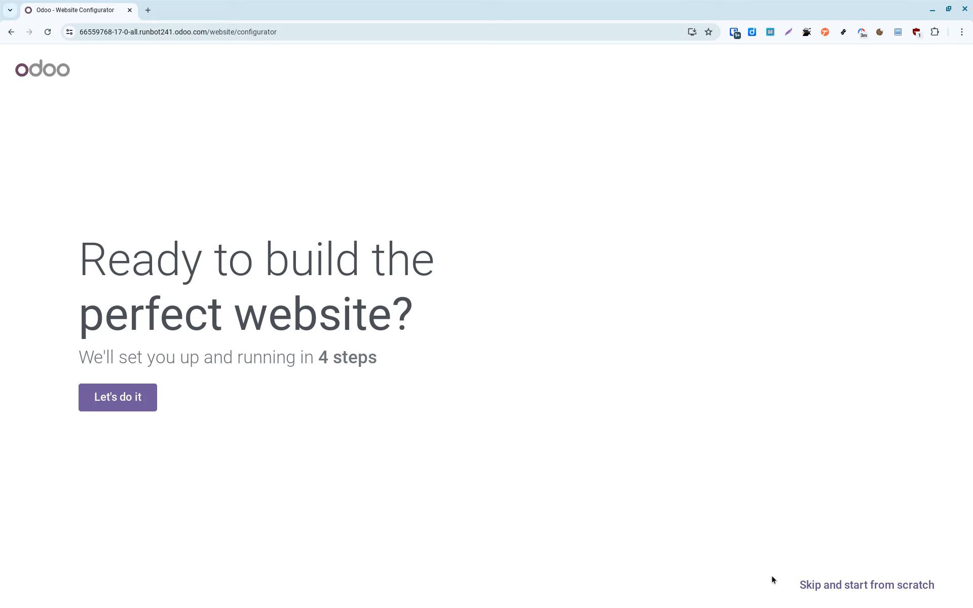
Skip the website configurator and theme picker, then go to the Settings app.
click(844, 584)
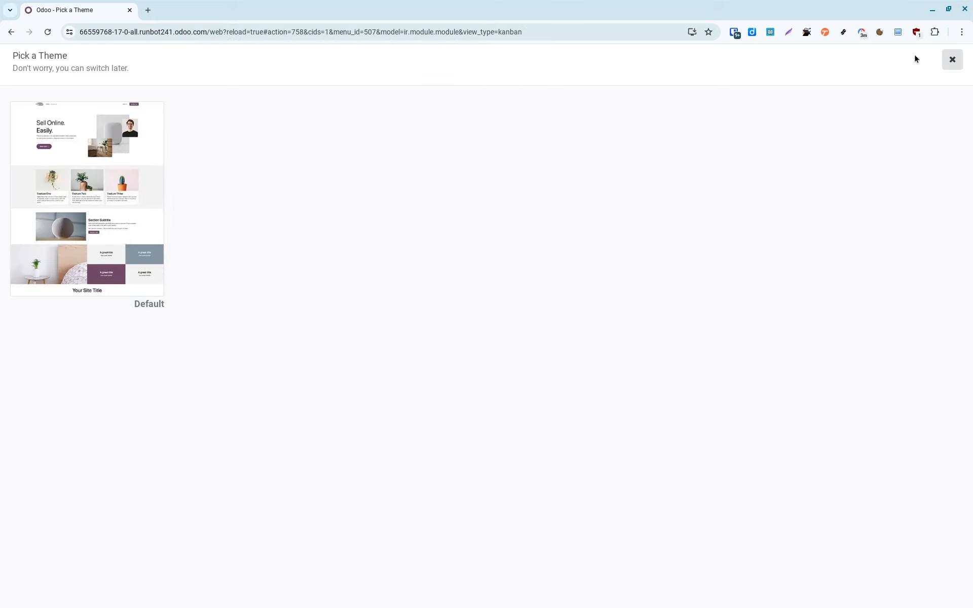
click(952, 62)
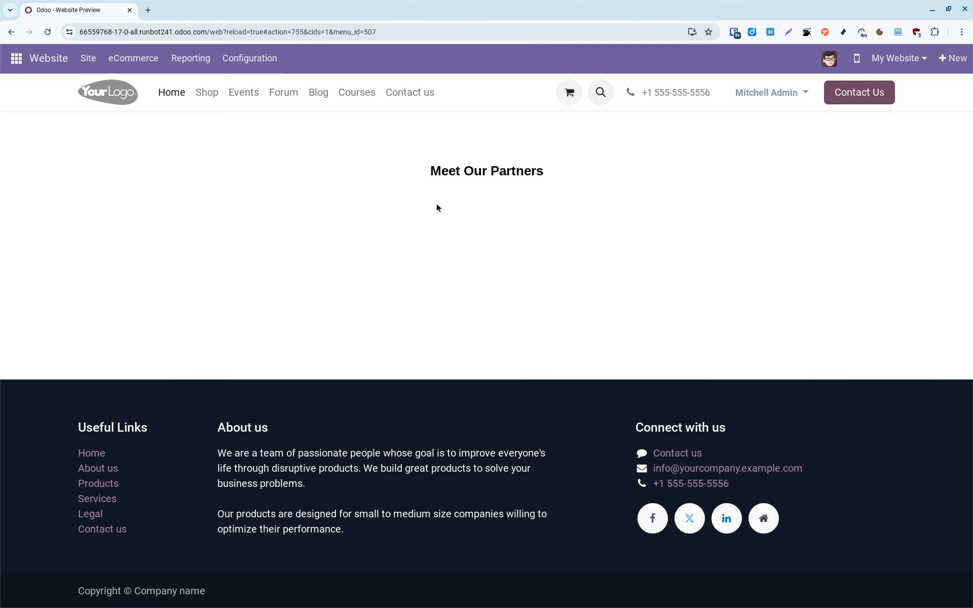
click(18, 65)
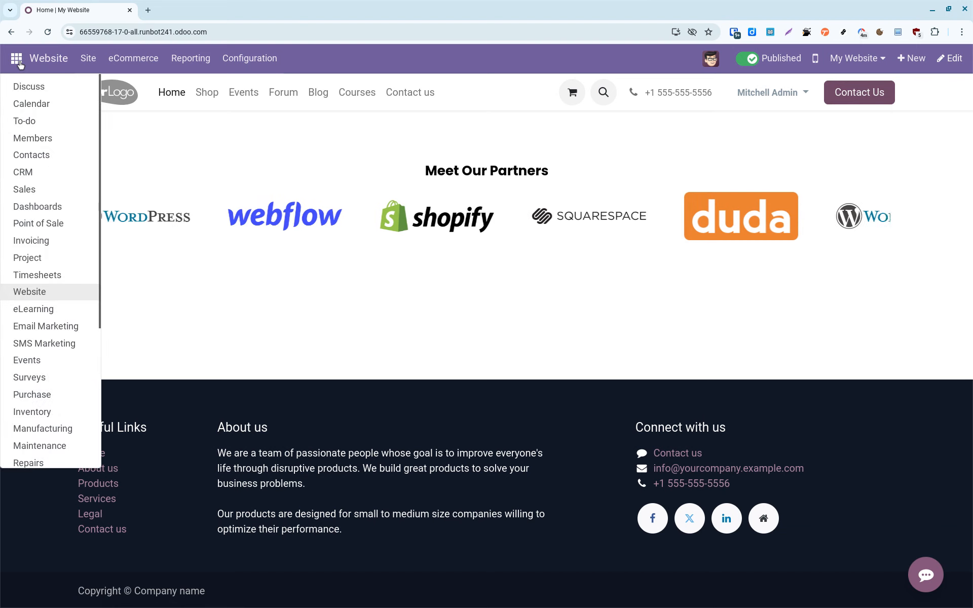
scroll(30, 287, down, 4)
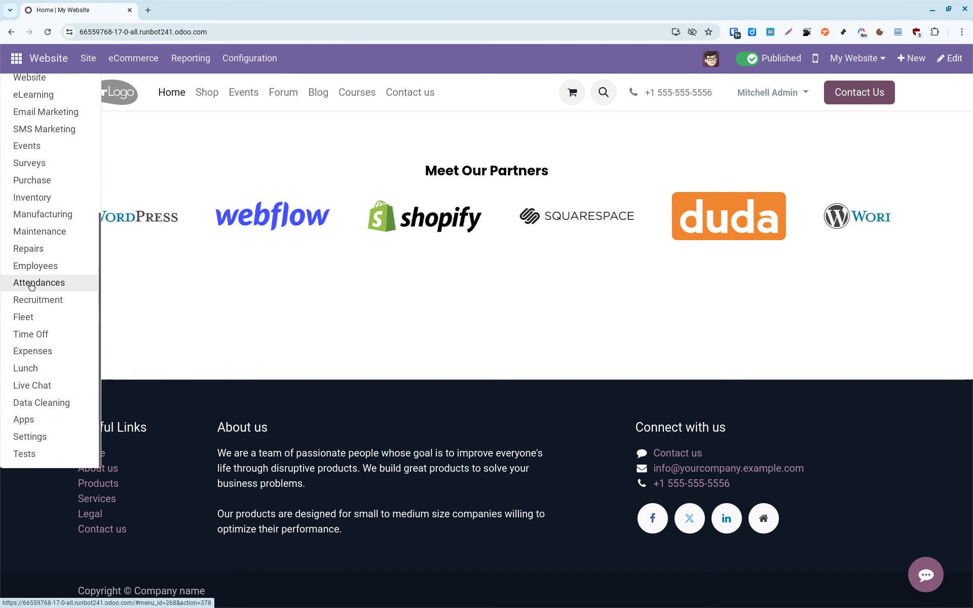
click(46, 438)
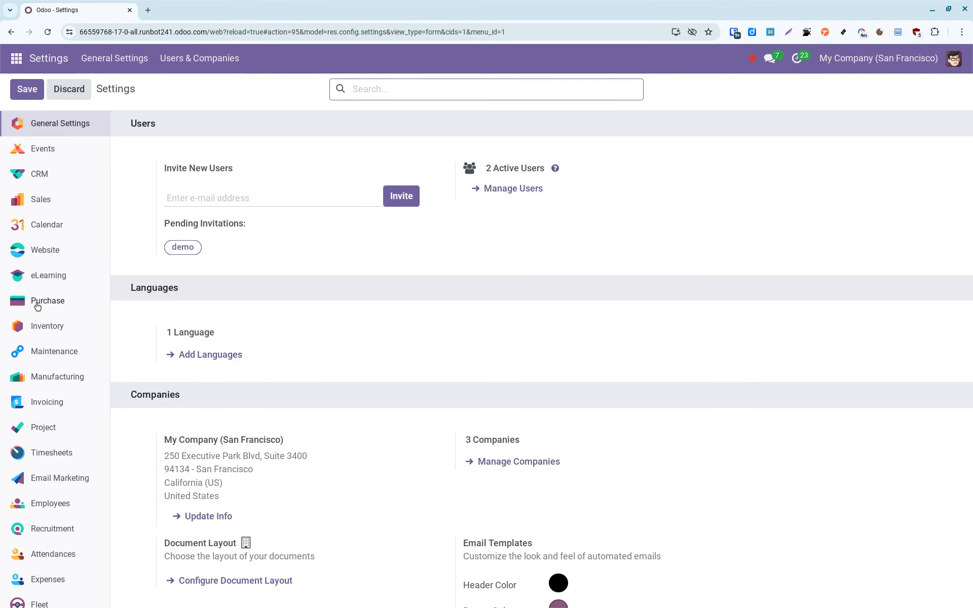
Reload the fiscal localization package in Invoicing settings, then bring up the company switcher.
scroll(37, 304, down, 2)
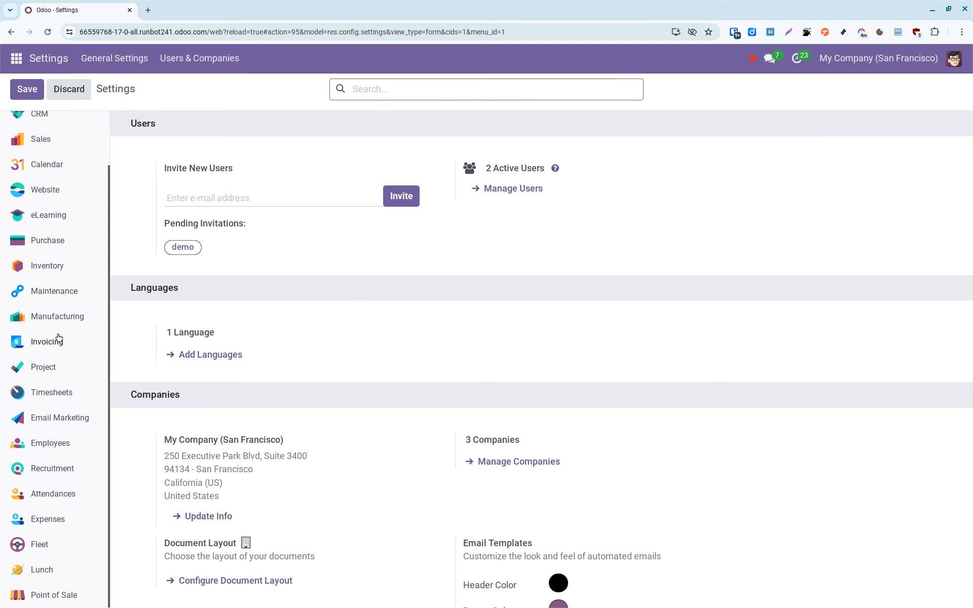
click(59, 341)
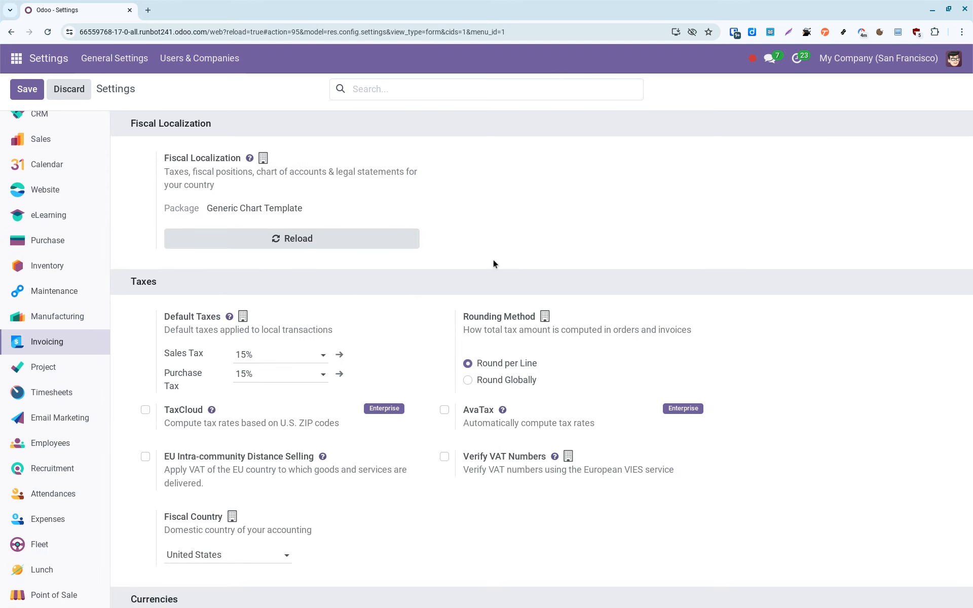
scroll(494, 263, down, 7)
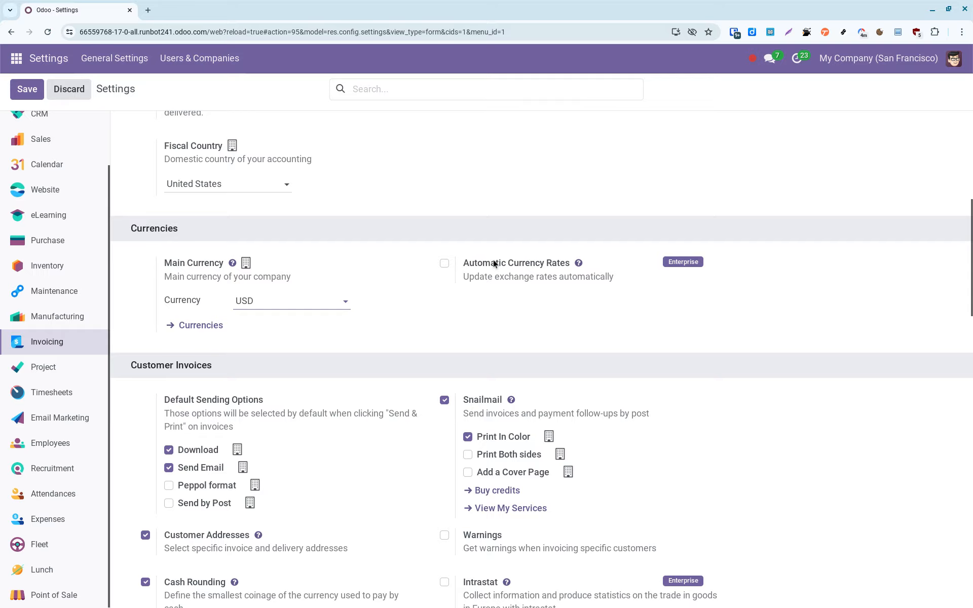
scroll(494, 264, up, 7)
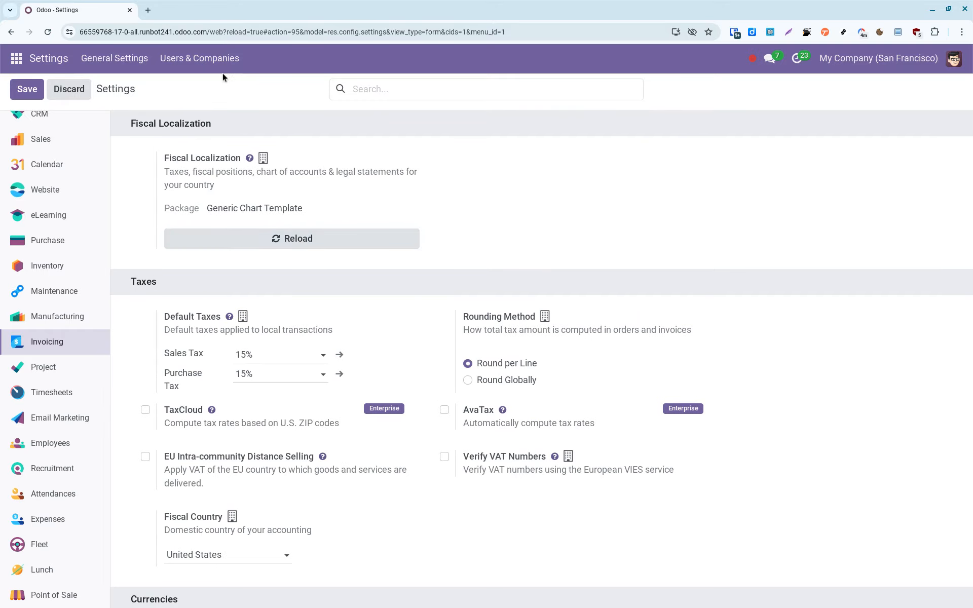
click(373, 234)
click(865, 59)
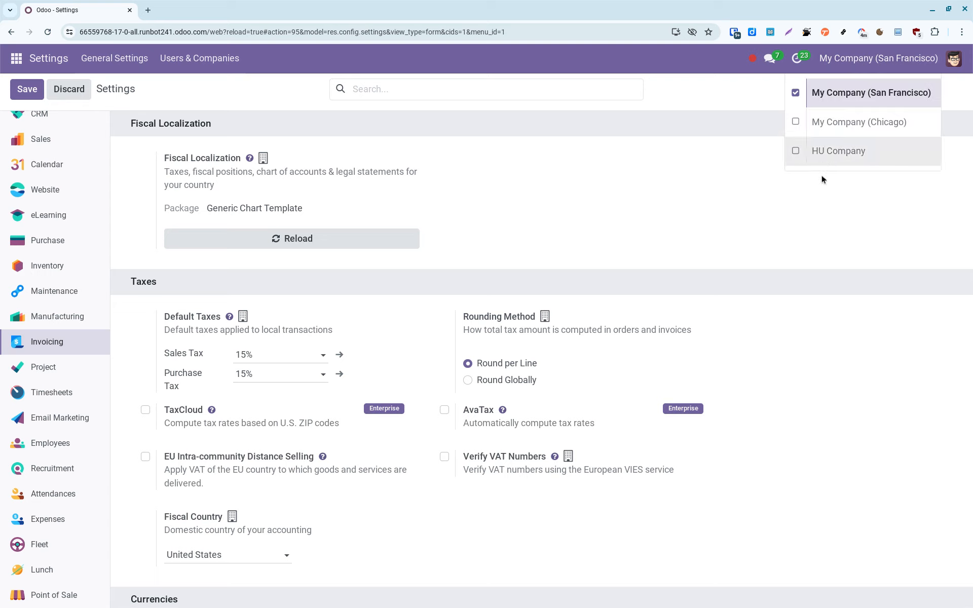
Switch to HU Company and go down its Invoicing settings.
click(867, 156)
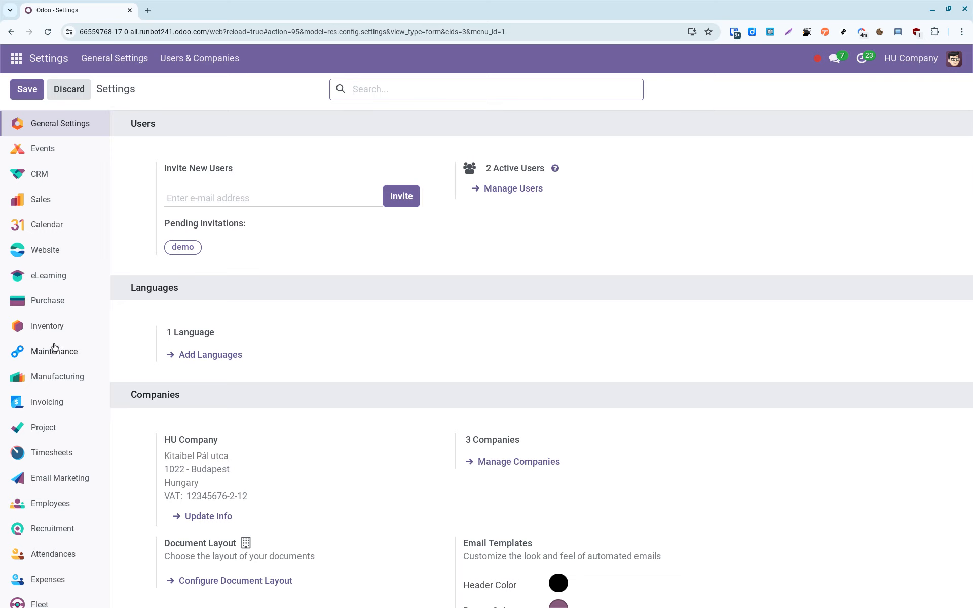
click(57, 405)
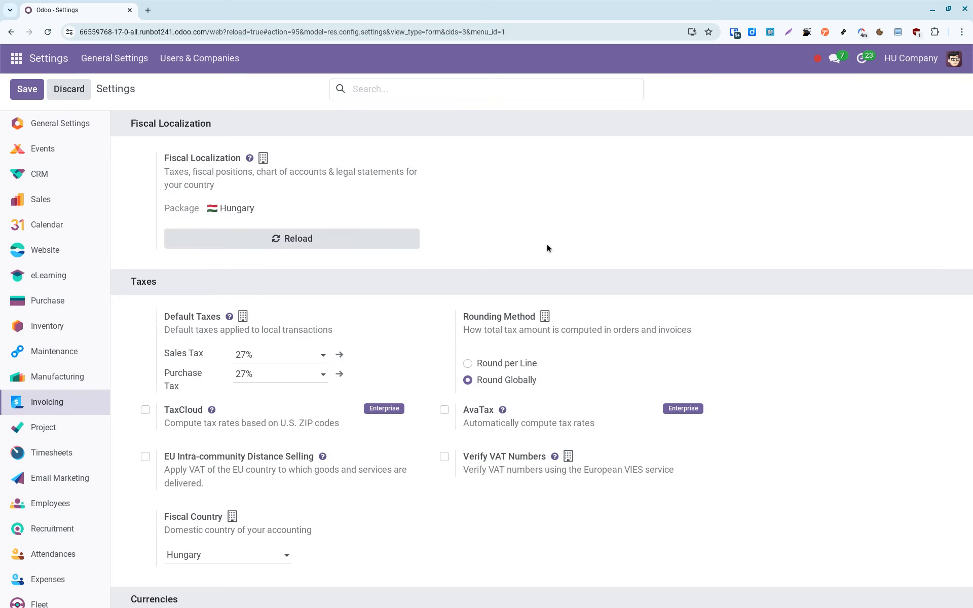
scroll(357, 325, down, 8)
scroll(357, 324, down, 12)
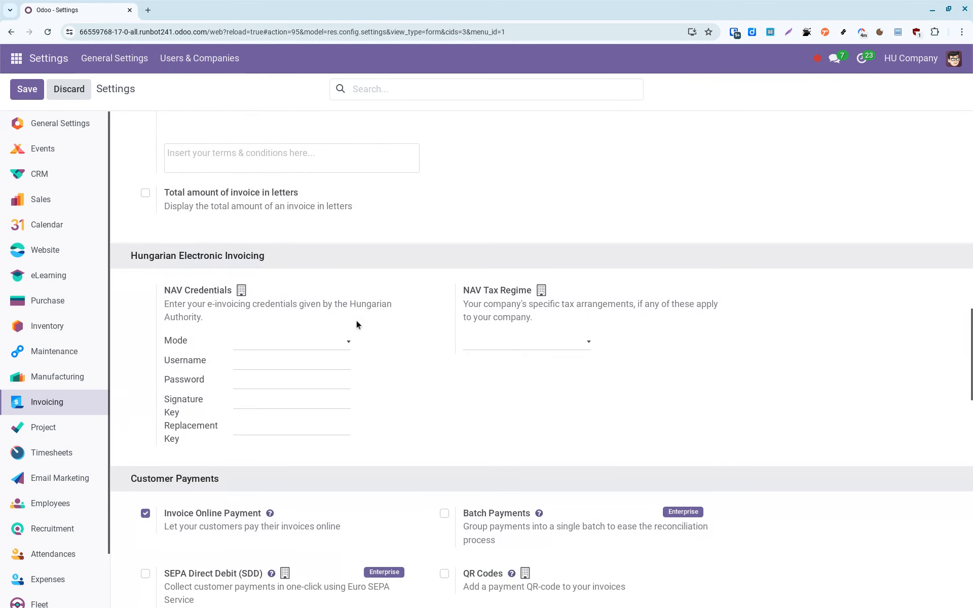
scroll(357, 325, down, 2)
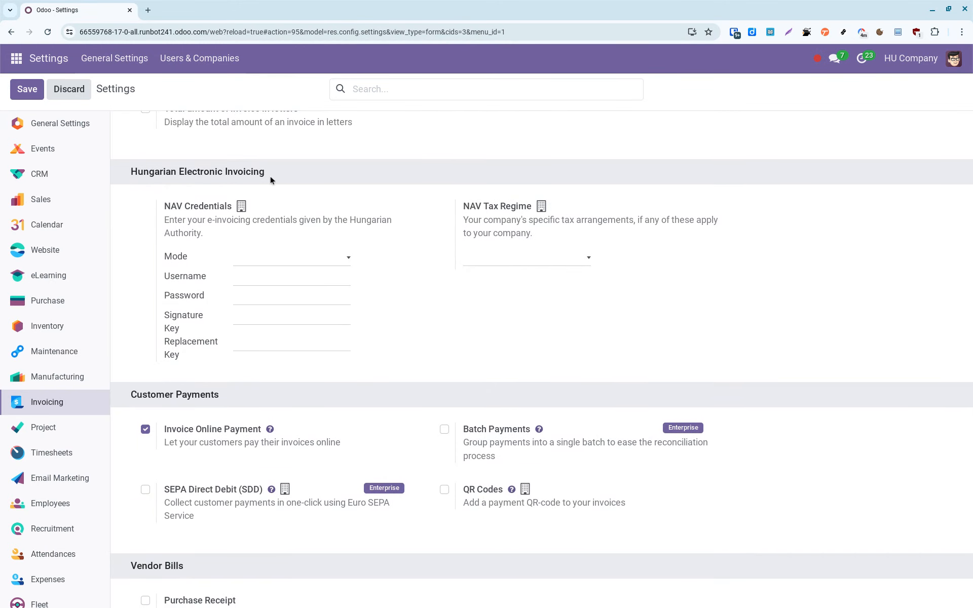
Set the Hungarian Electronic Invoicing NAV mode to Test.
drag(271, 179, 123, 174)
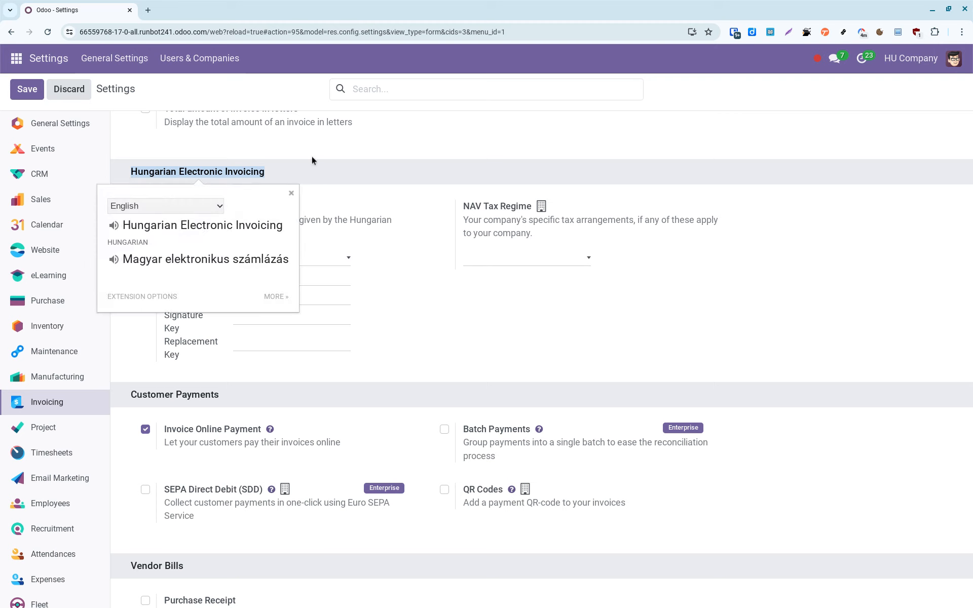
click(313, 169)
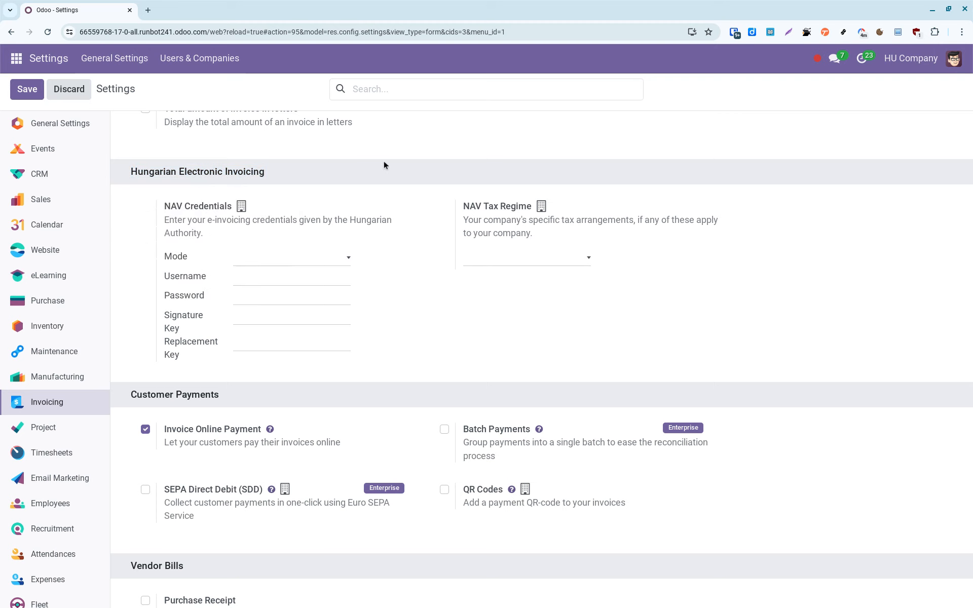
click(273, 255)
click(295, 311)
Paste the NAV password, and copy the username from the NAV test portal into Odoo.
click(295, 301)
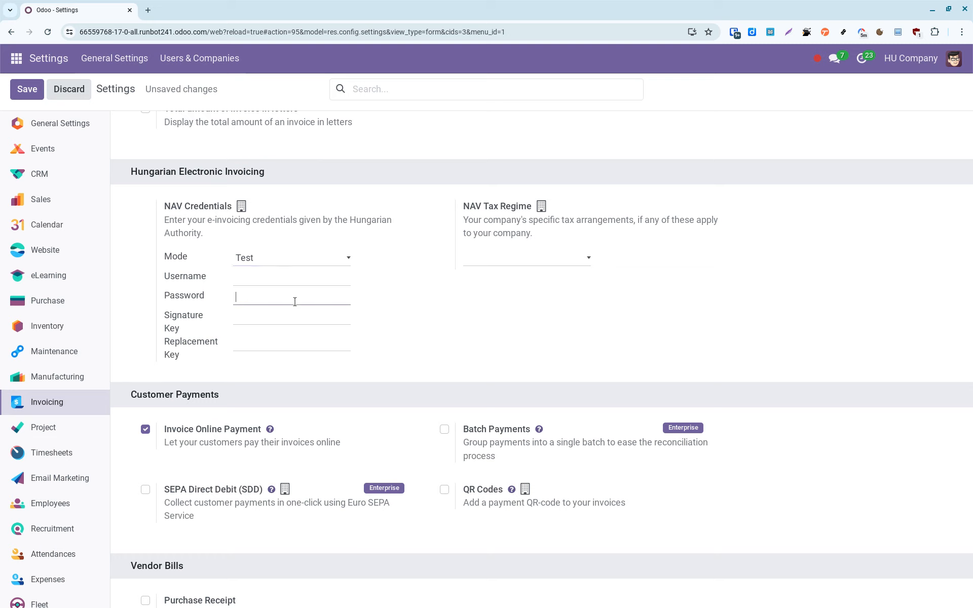
key(ctrl+v)
key(alt+Tab)
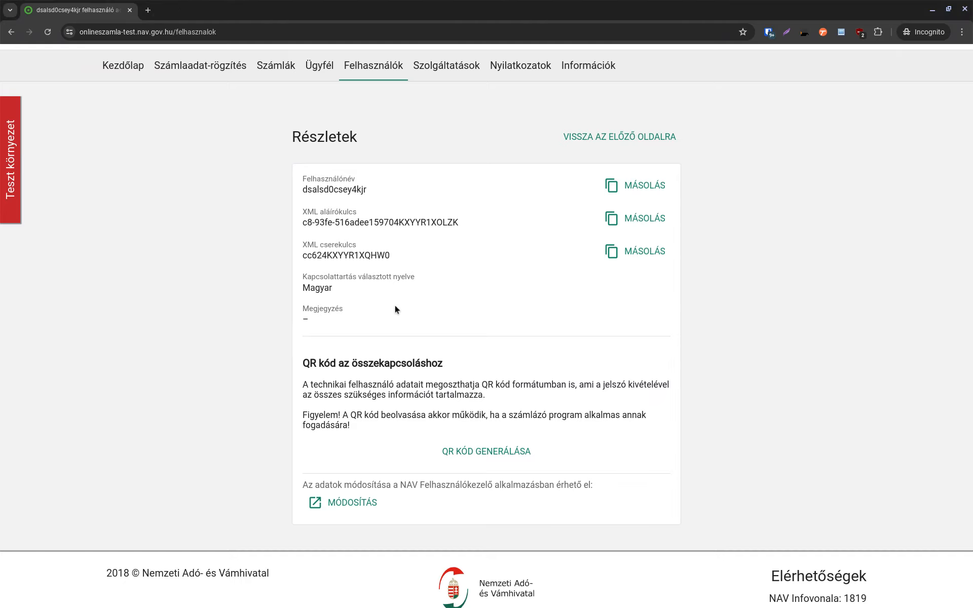
click(613, 195)
key(alt+Tab)
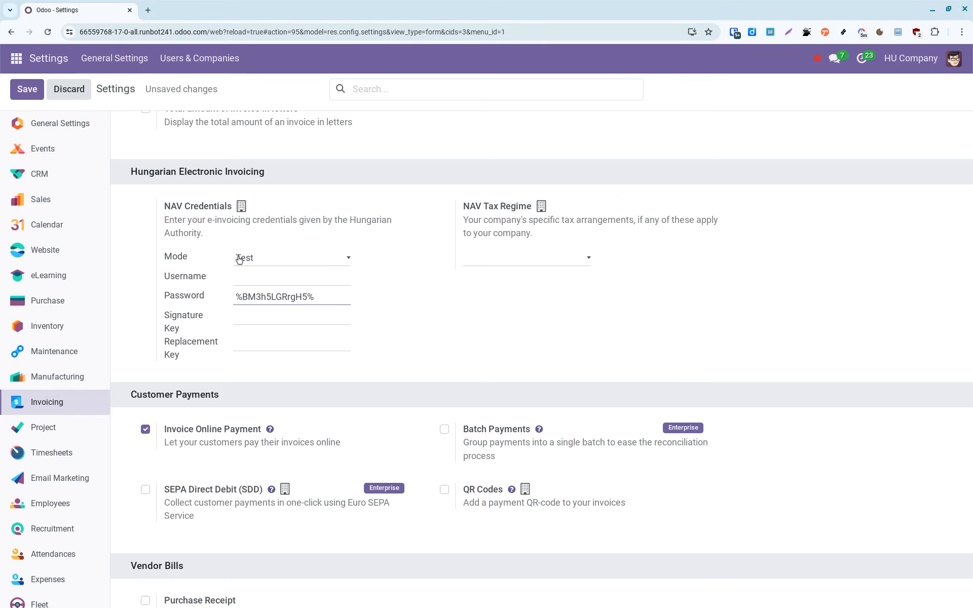
click(262, 279)
key(ctrl+v)
Copy the XML signature key and replacement key from the NAV portal into Odoo.
key(alt+Tab)
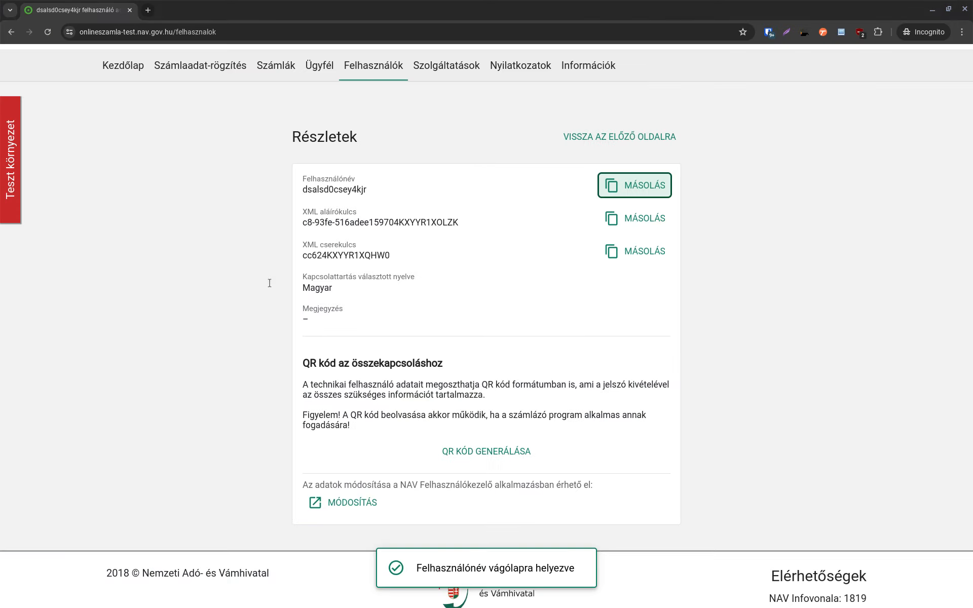
click(613, 219)
key(alt+Tab)
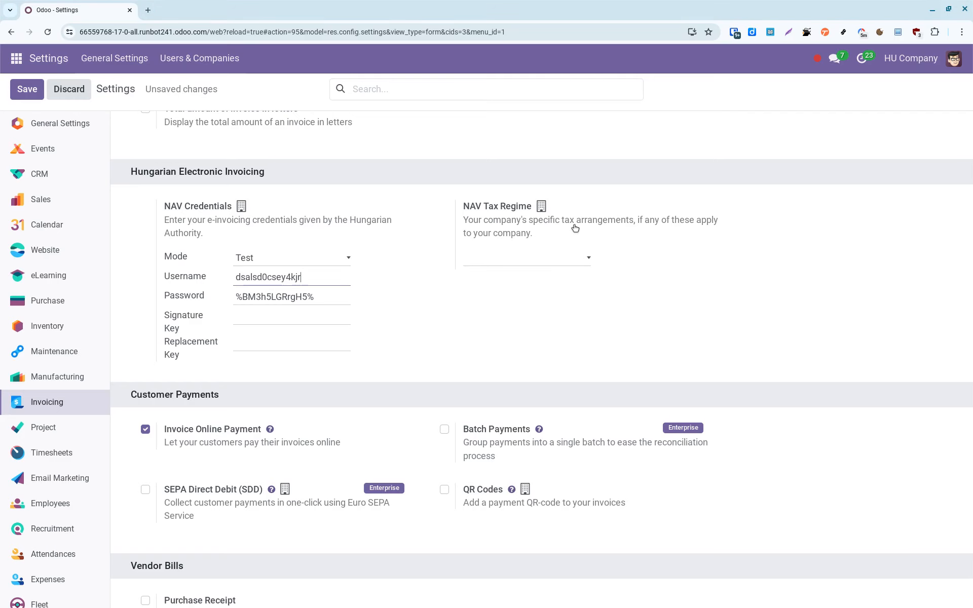
click(250, 311)
key(ctrl+v)
key(alt+Tab)
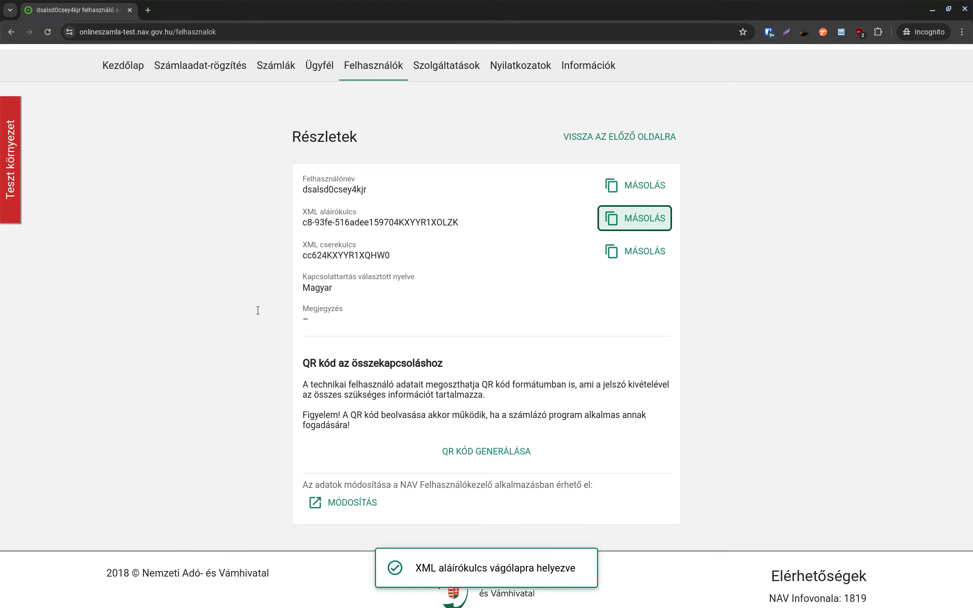
click(613, 252)
key(alt+Tab)
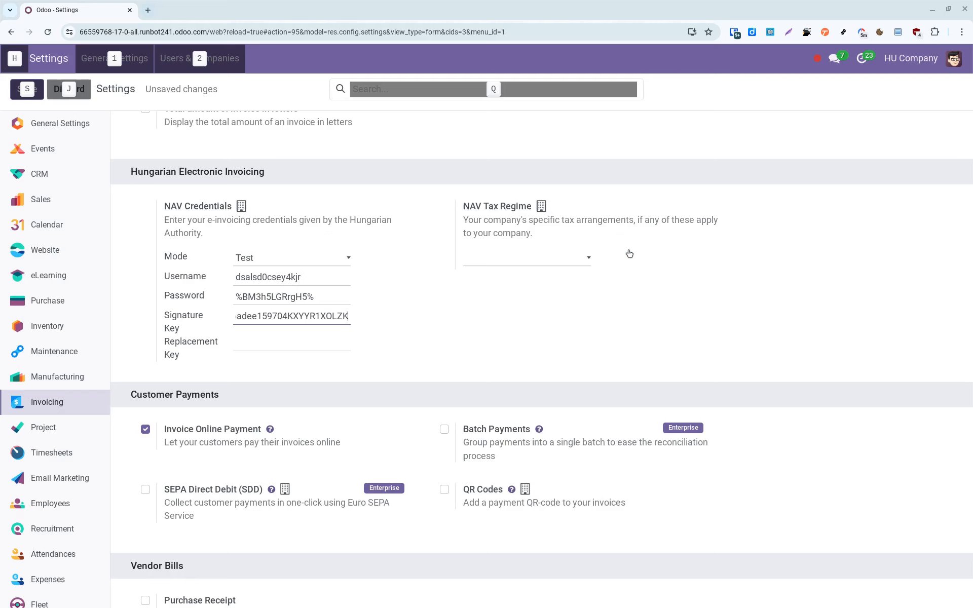
click(321, 343)
key(ctrl+v)
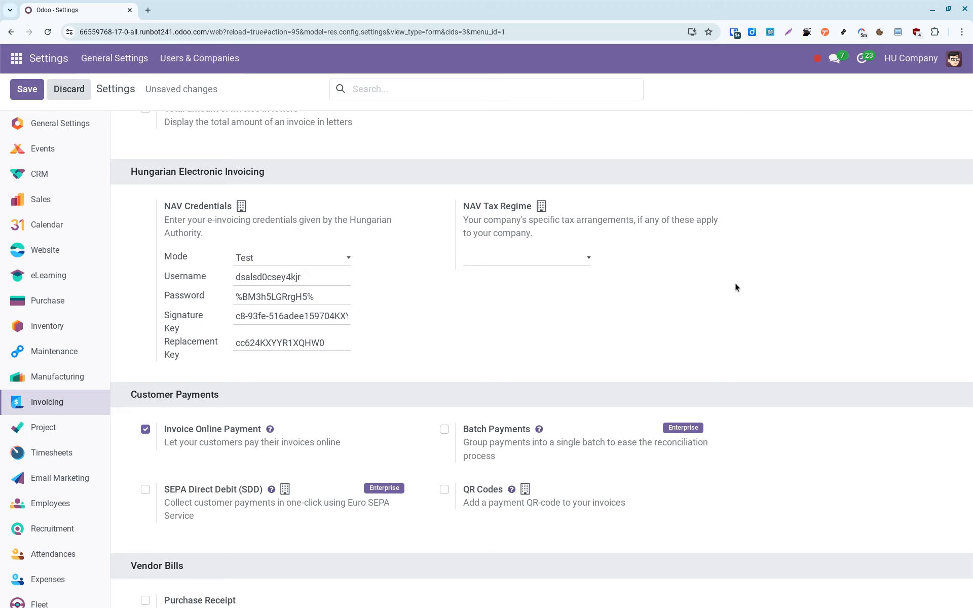
click(580, 259)
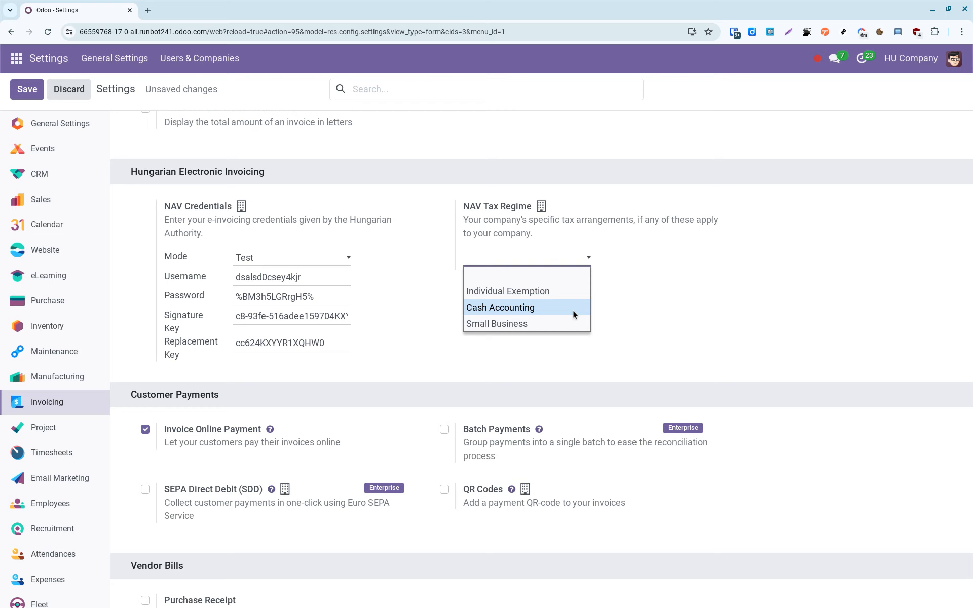
Leave NAV Tax Regime empty and save the NAV e-invoicing settings.
click(649, 263)
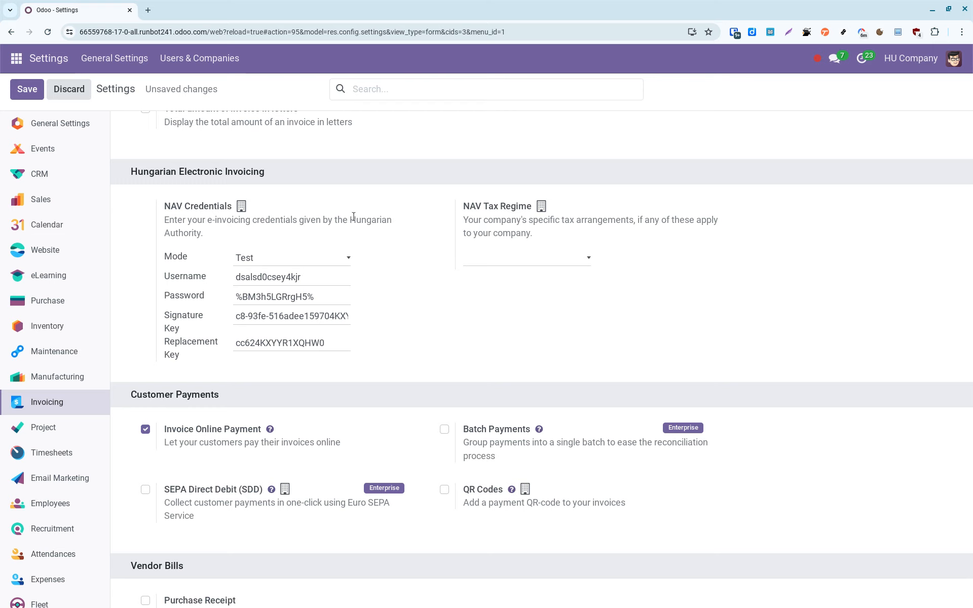
click(26, 89)
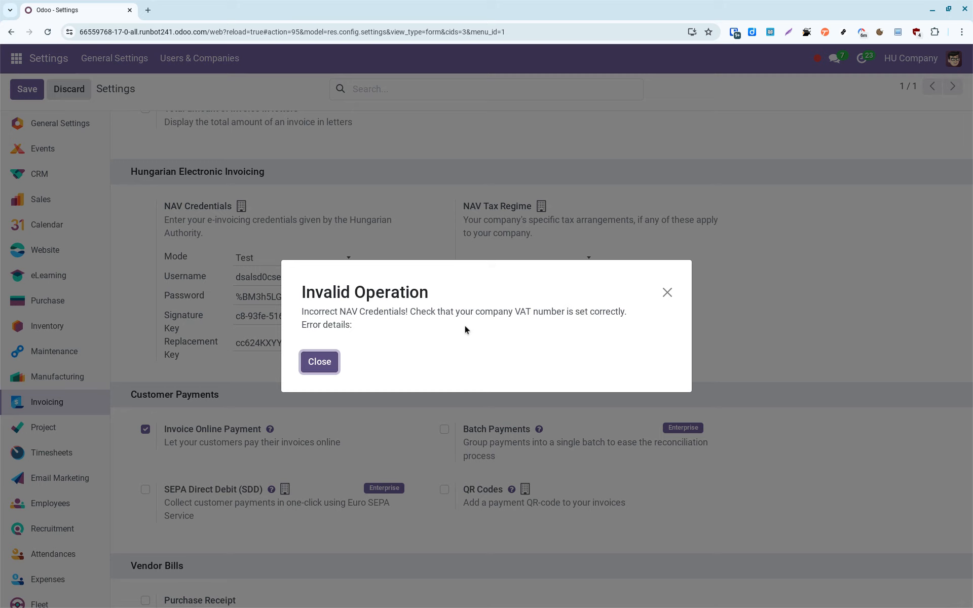
Close the Invalid Operation error about incorrect NAV credentials.
click(328, 364)
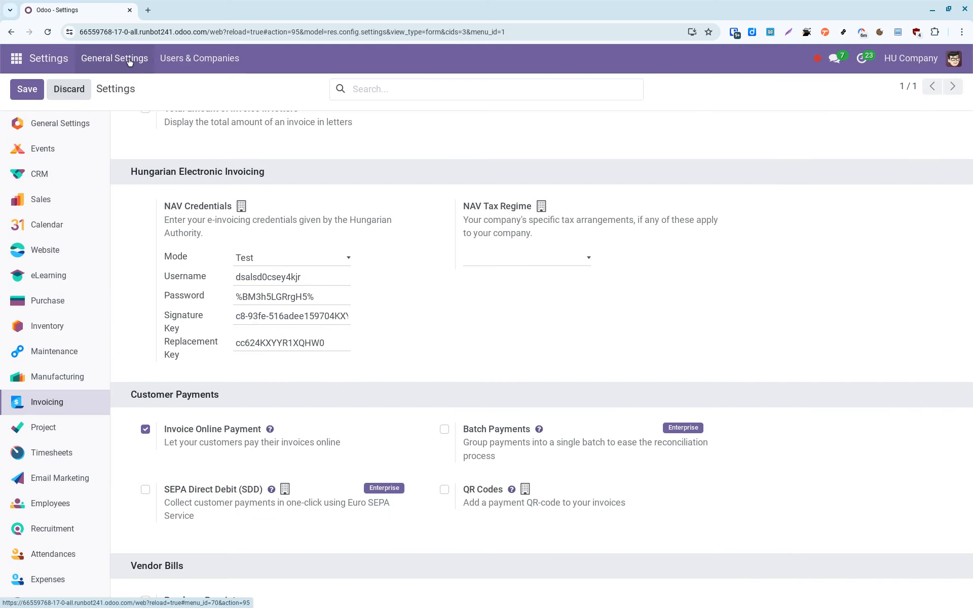
Open Companies in a new tab and select the taxpayer's tax number in the NAV portal.
click(168, 60)
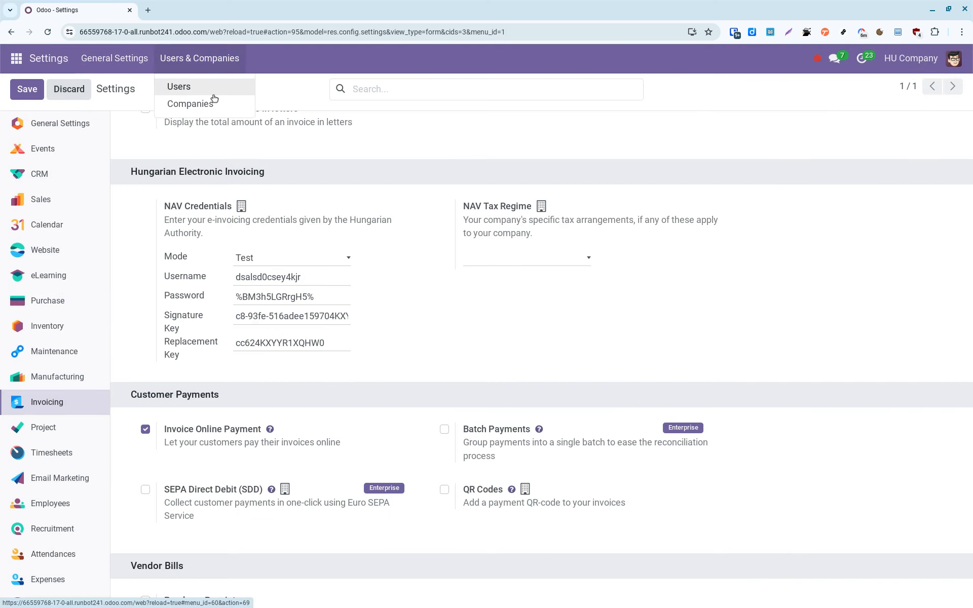
middle_click(217, 103)
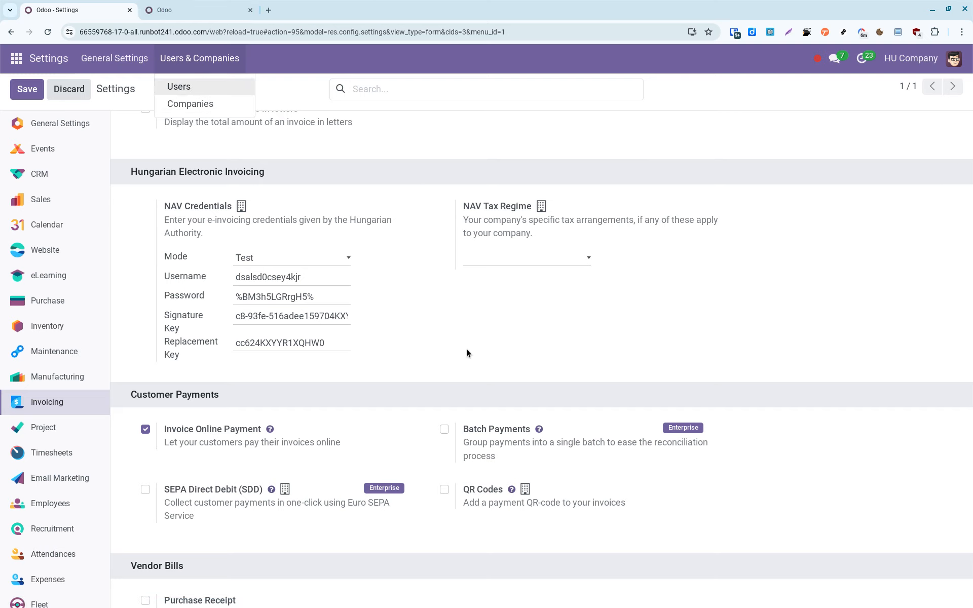
key(alt+Tab)
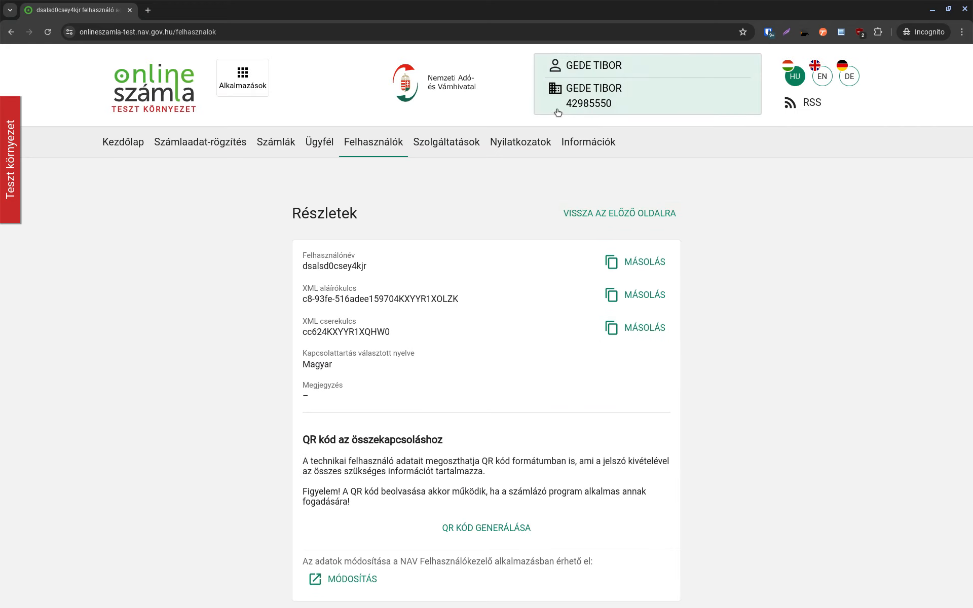
click(563, 111)
double_click(630, 182)
key(ctrl+c)
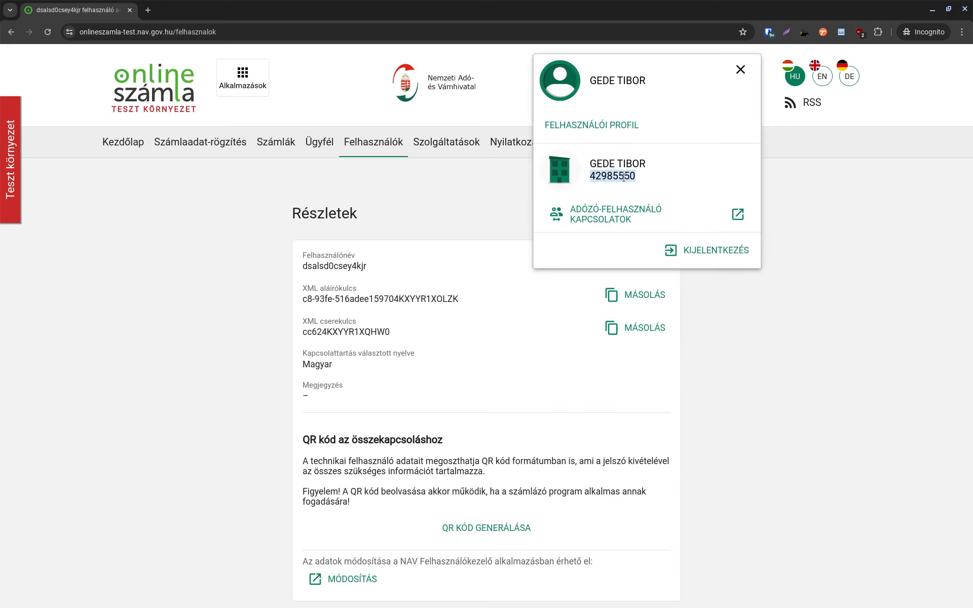
click(500, 184)
scroll(480, 187, down, 3)
Open the HU Company record in the companies tab.
key(alt+Tab)
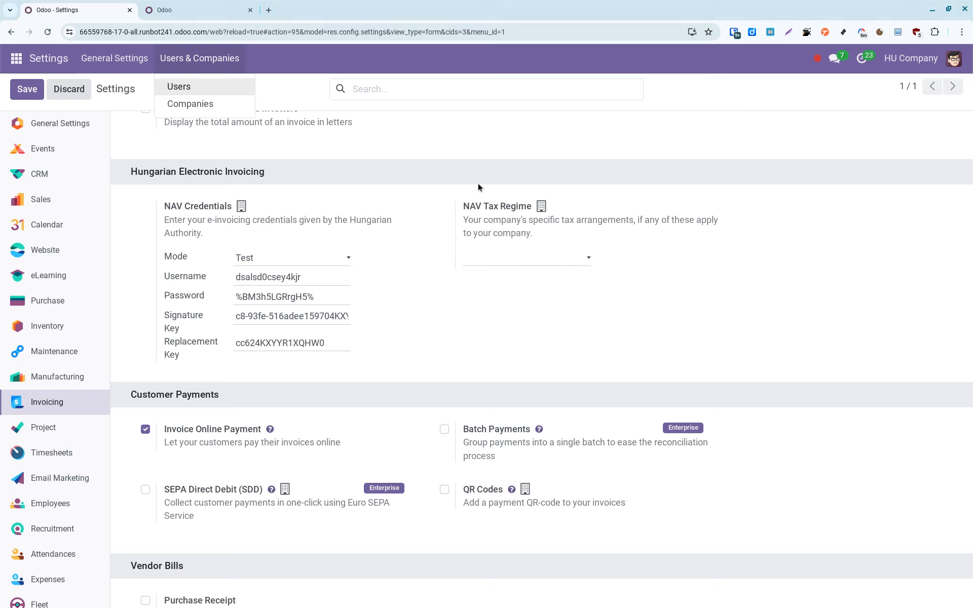
click(169, 9)
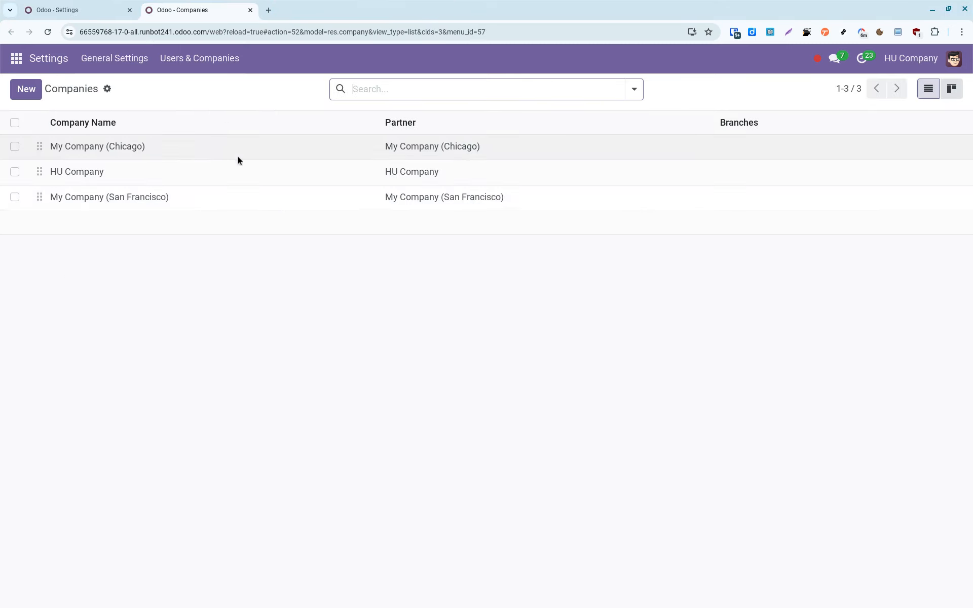
click(202, 170)
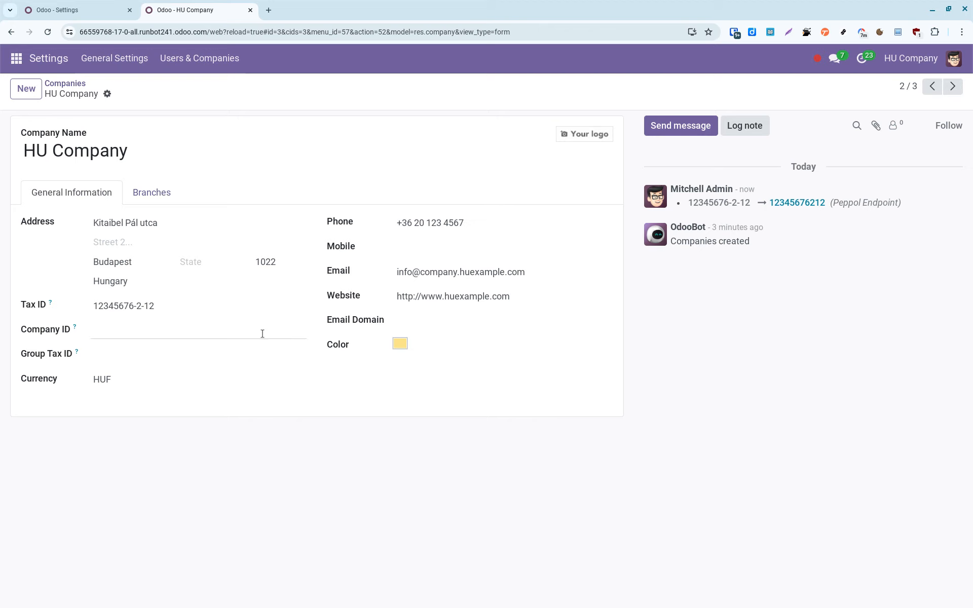
Replace HU Company's Tax ID with the NAV tax number and save the record.
triple_click(174, 307)
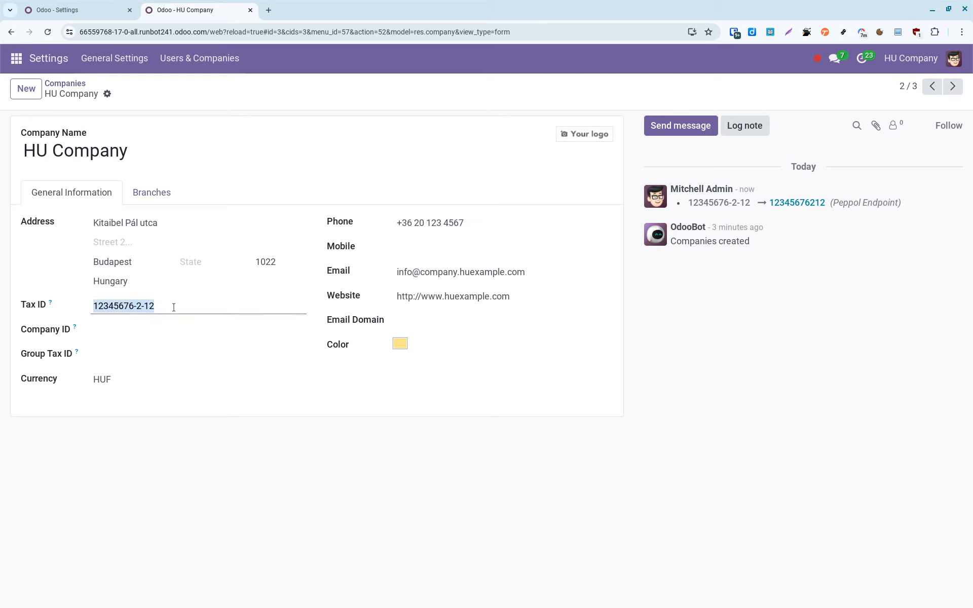
key(ctrl+v)
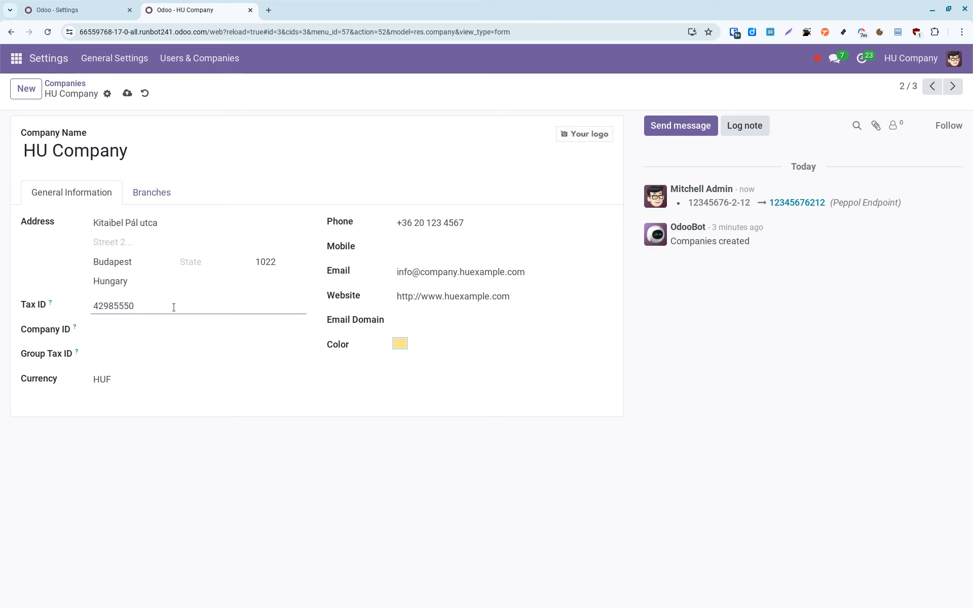
click(127, 94)
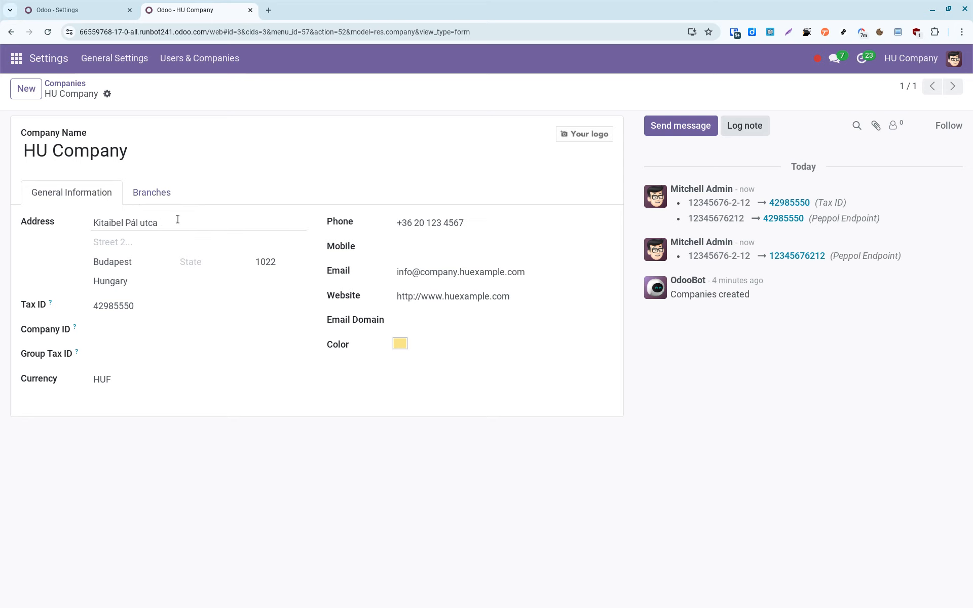
Re-save the NAV invoicing settings on the Settings tab.
click(66, 9)
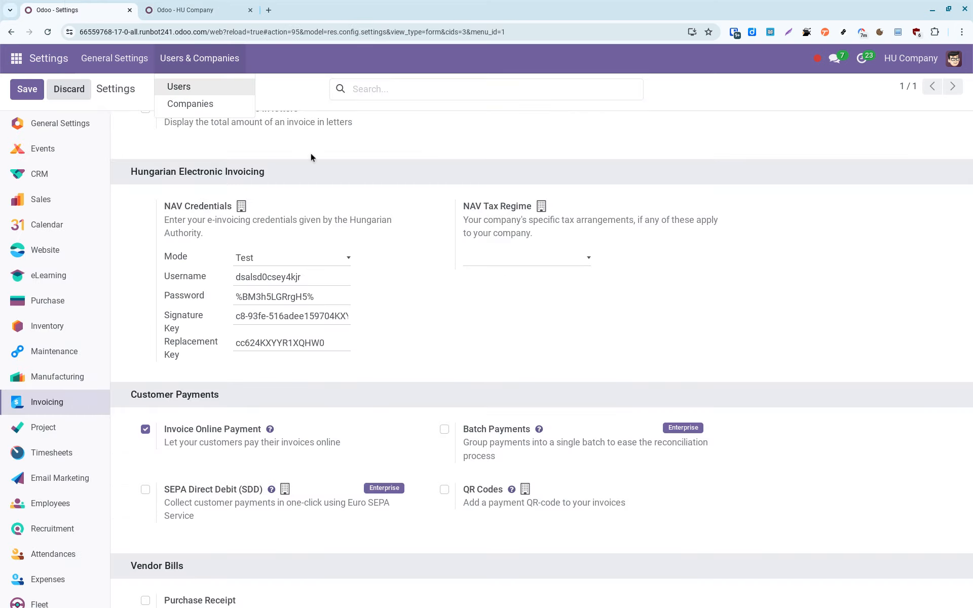
click(29, 97)
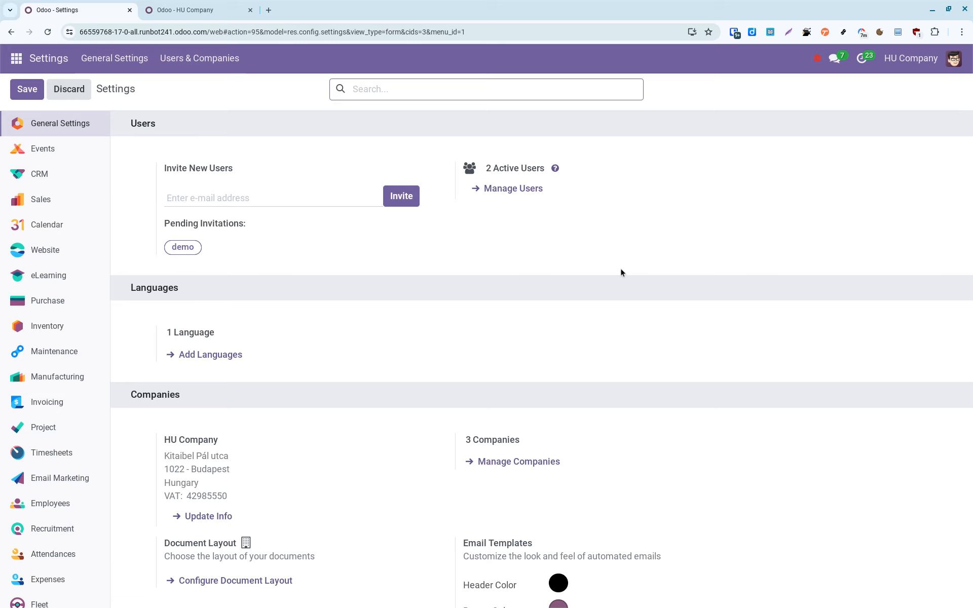
scroll(621, 272, down, 6)
scroll(621, 273, up, 6)
Open the Invoicing app's customer invoices list from the HU Company tab.
click(175, 8)
click(24, 61)
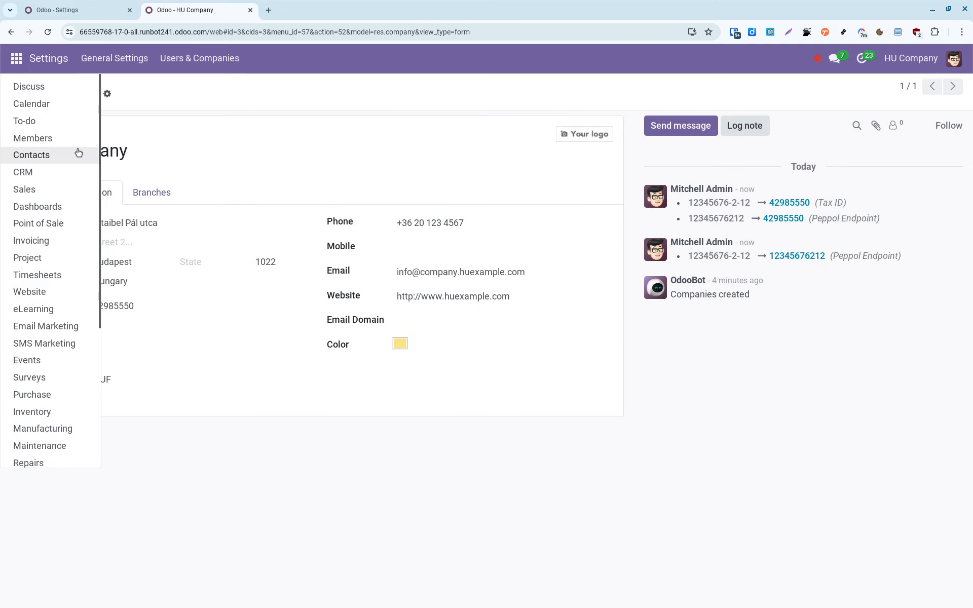
click(60, 240)
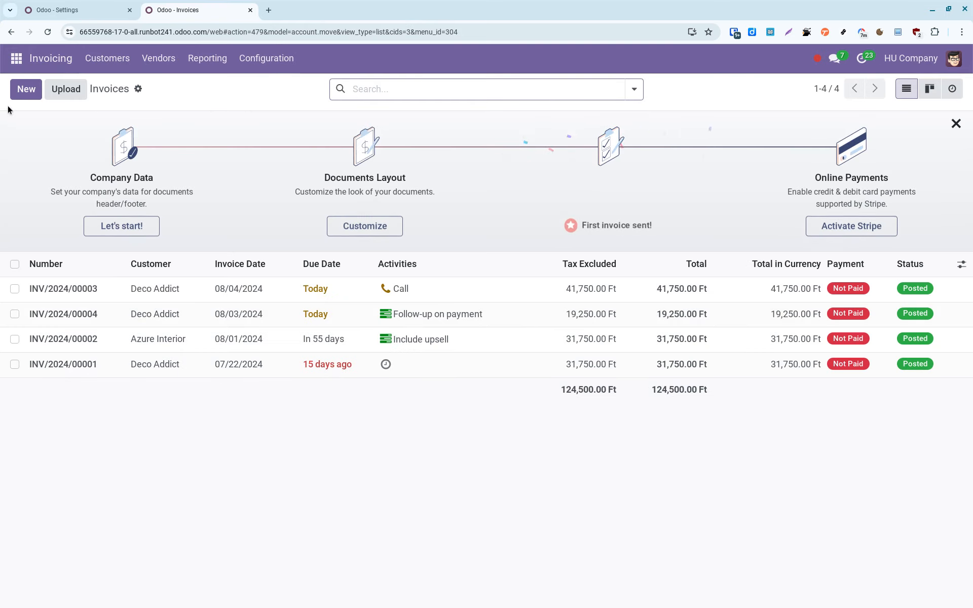
Start a new invoice and create the individual customer 'TESZT VEVŐNEK'.
click(23, 95)
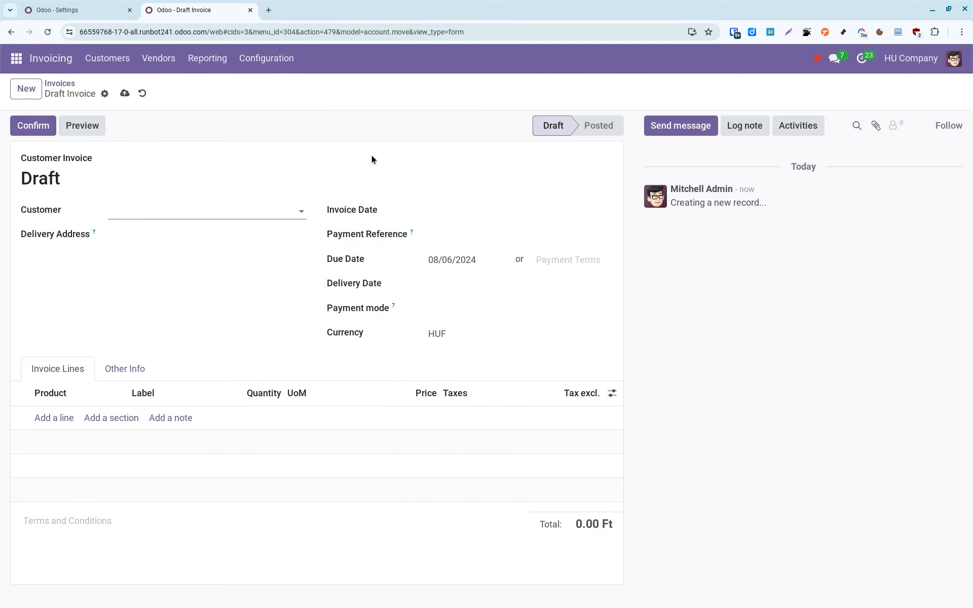
click(211, 213)
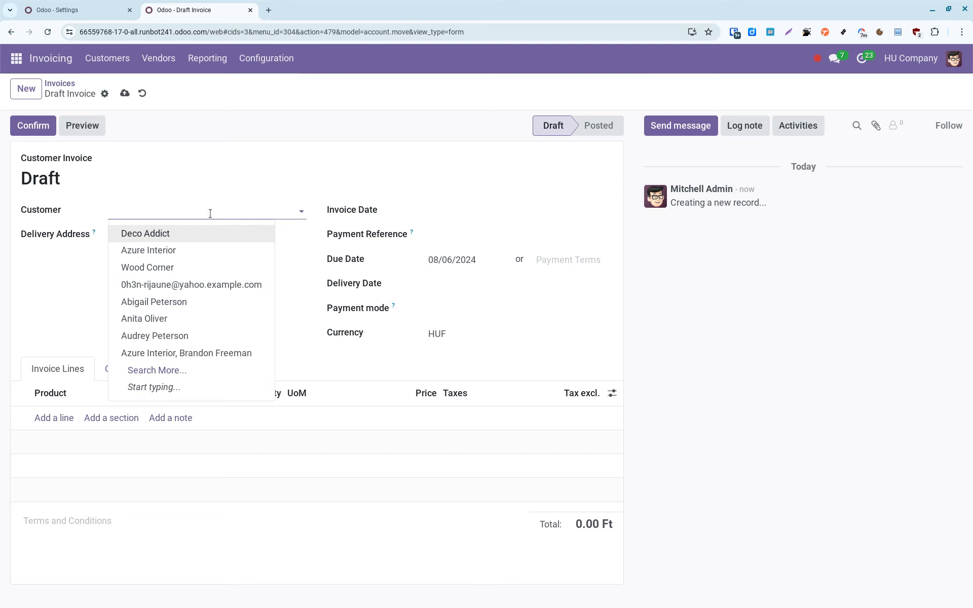
click(211, 213)
text(TESZT VEVŐNEK)
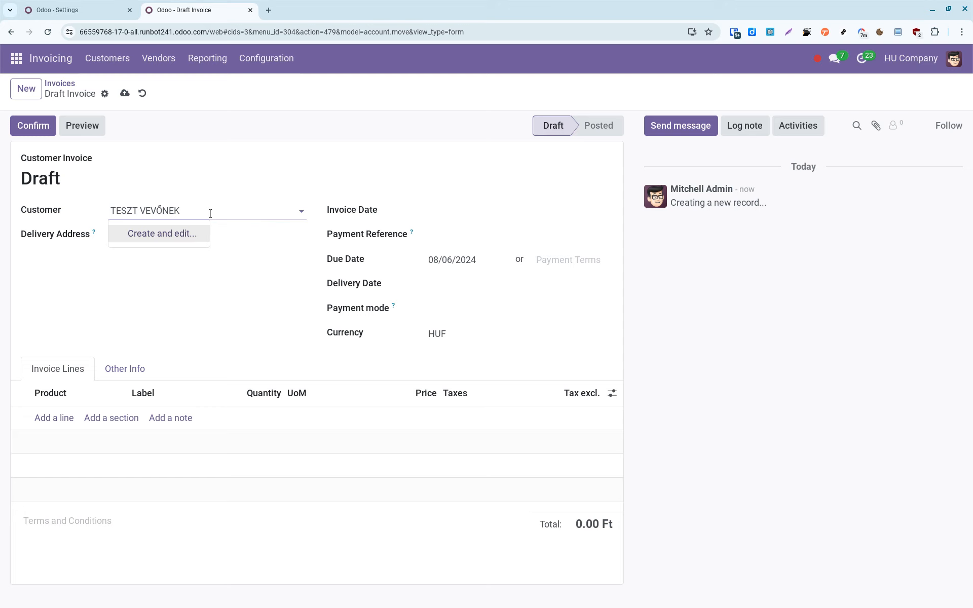
click(187, 230)
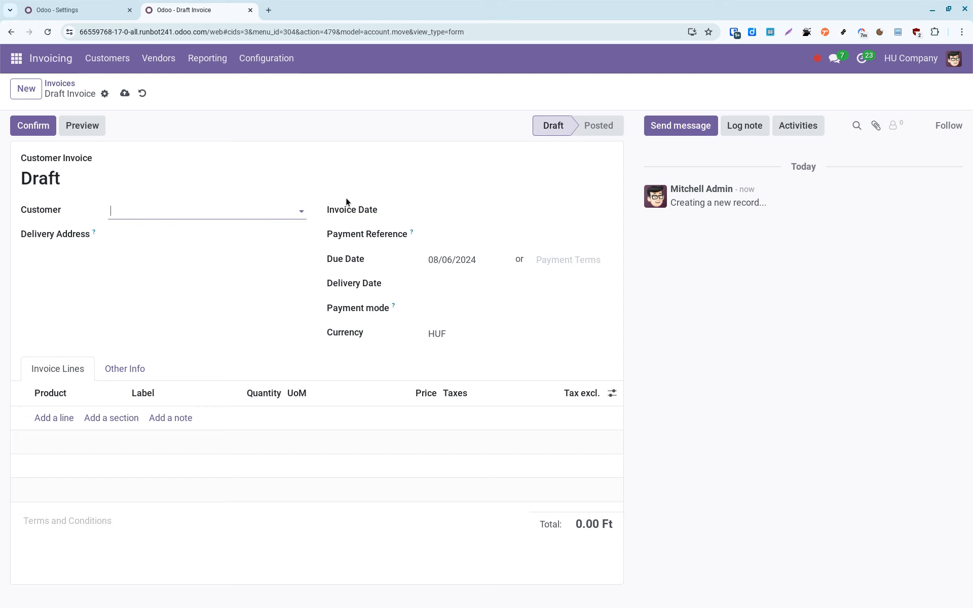
click(219, 189)
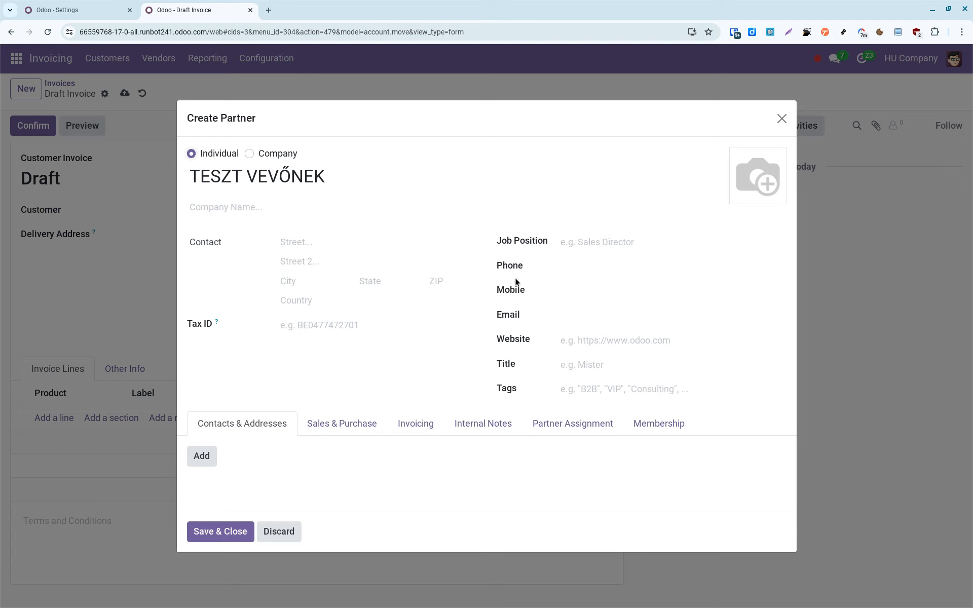
Give the customer the address Fő utca 1., Budapest, Hungary and save it onto the invoice.
click(215, 451)
click(312, 293)
click(312, 304)
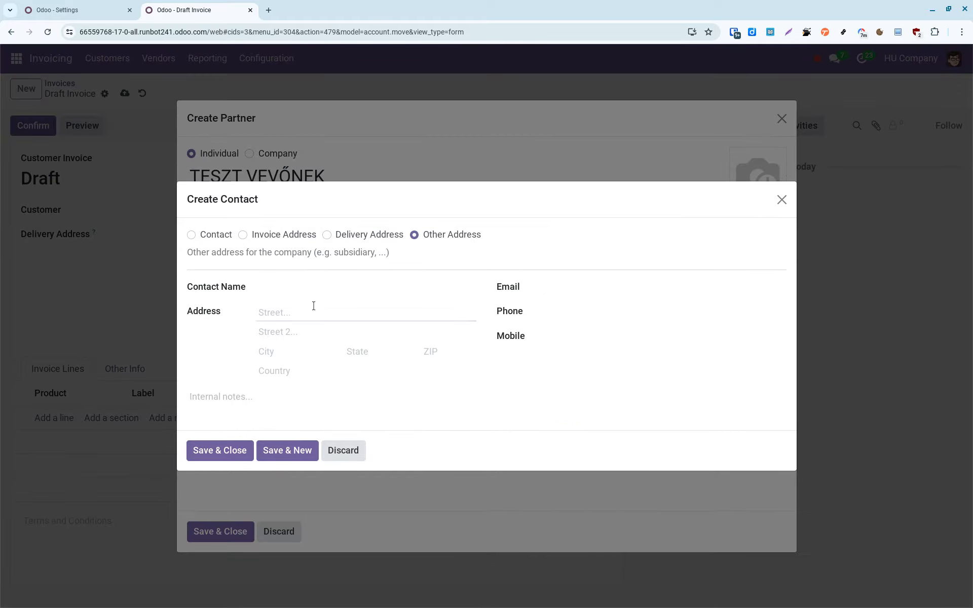
text(Fő utca 1.)
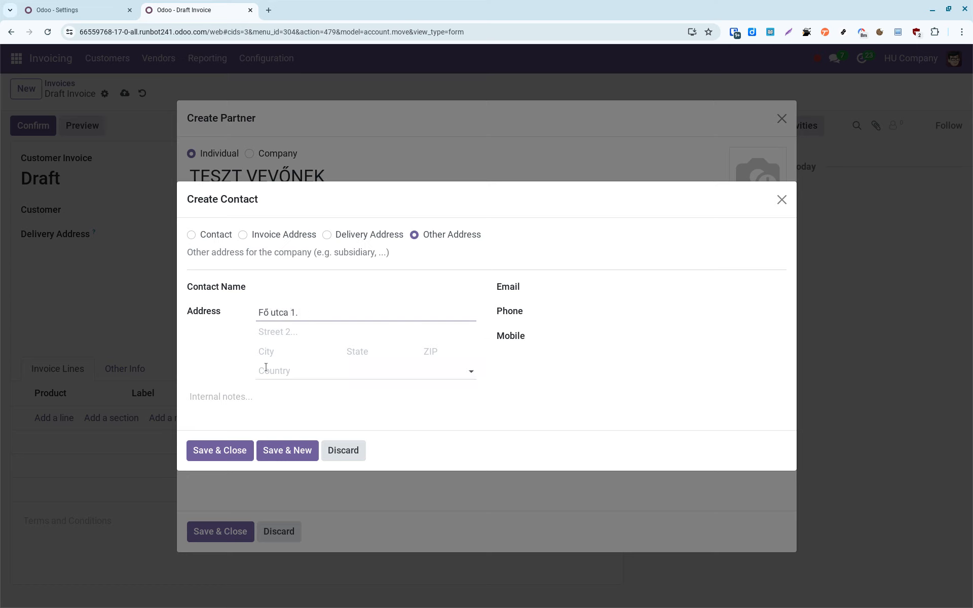
click(277, 353)
text(Budapest)
key(Tab)
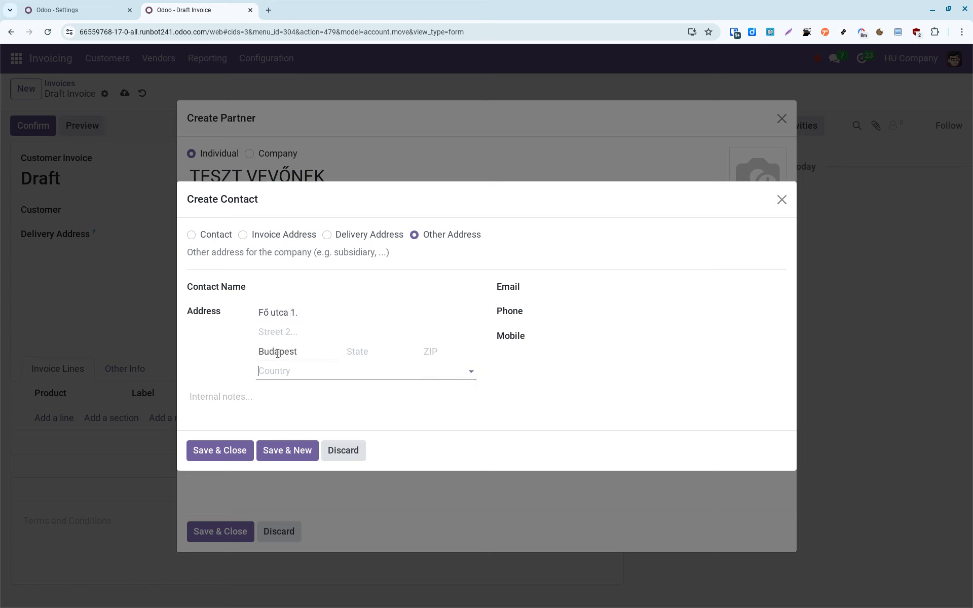
text(Hungary)
click(296, 395)
click(220, 451)
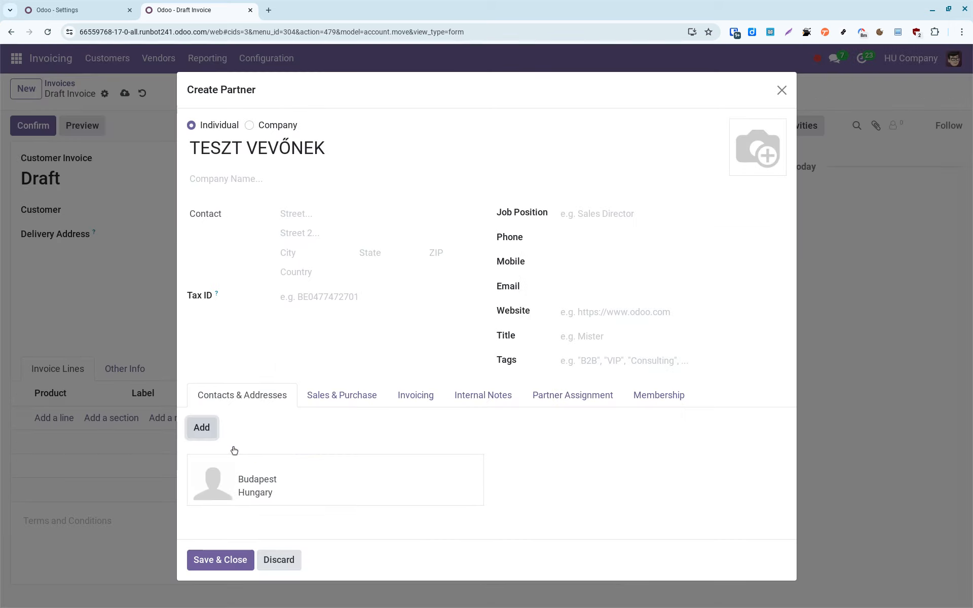
click(228, 558)
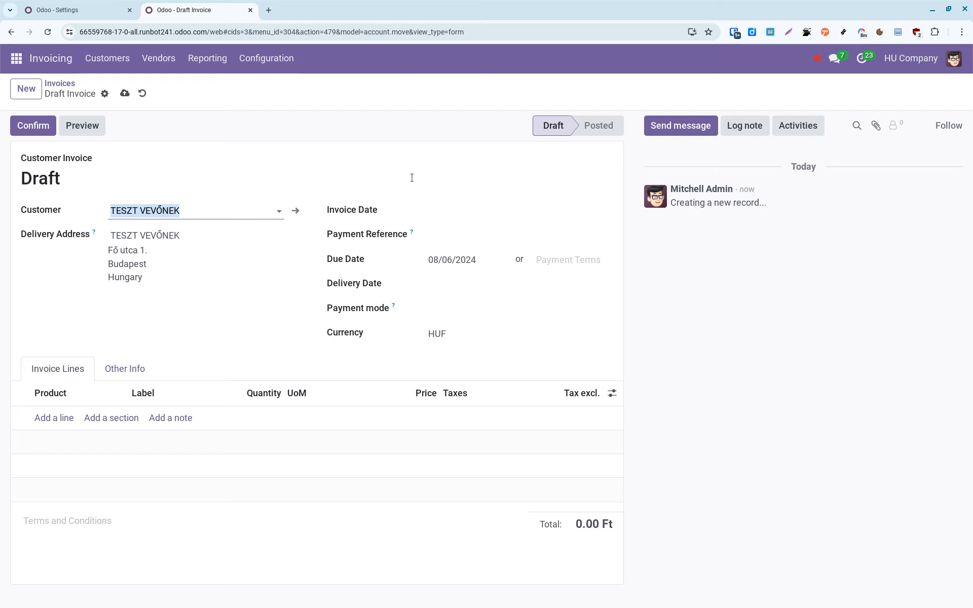
Set both the invoice date and delivery date to 6 August 2024.
click(478, 214)
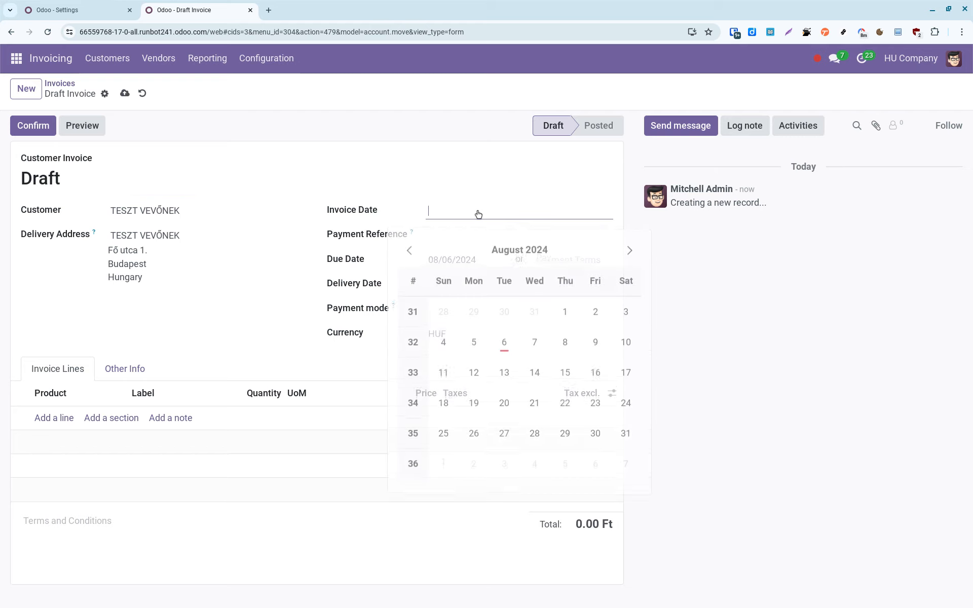
click(504, 337)
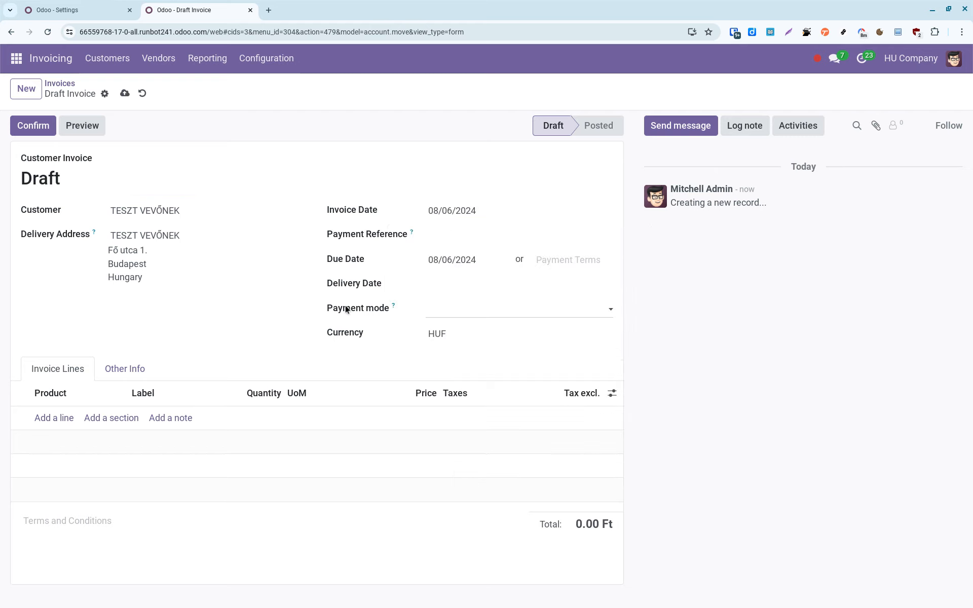
click(453, 290)
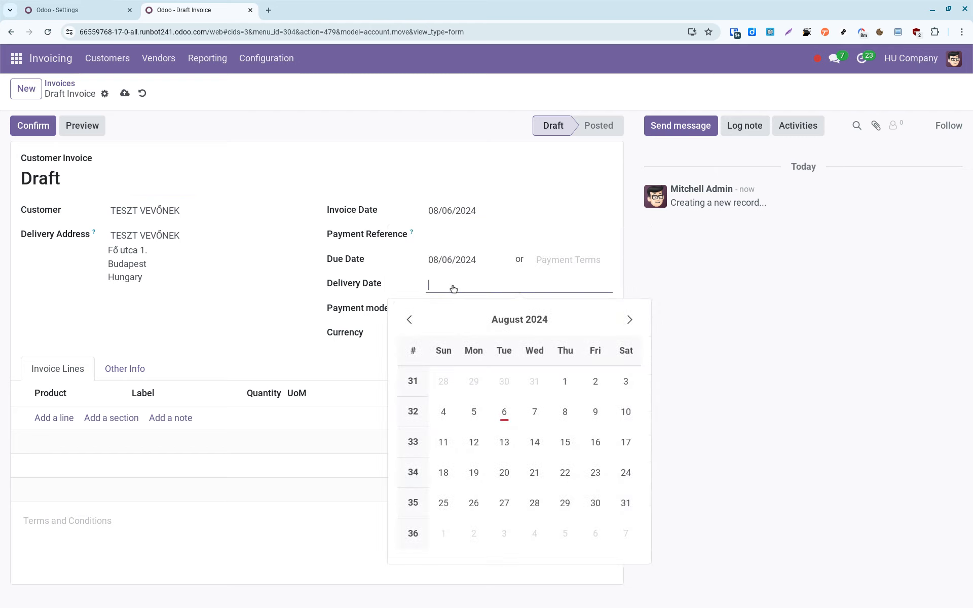
click(506, 408)
Add a [CONS_0001] Whiteboard Pen line at 1.20 with 27% VAT and post the invoice.
click(63, 418)
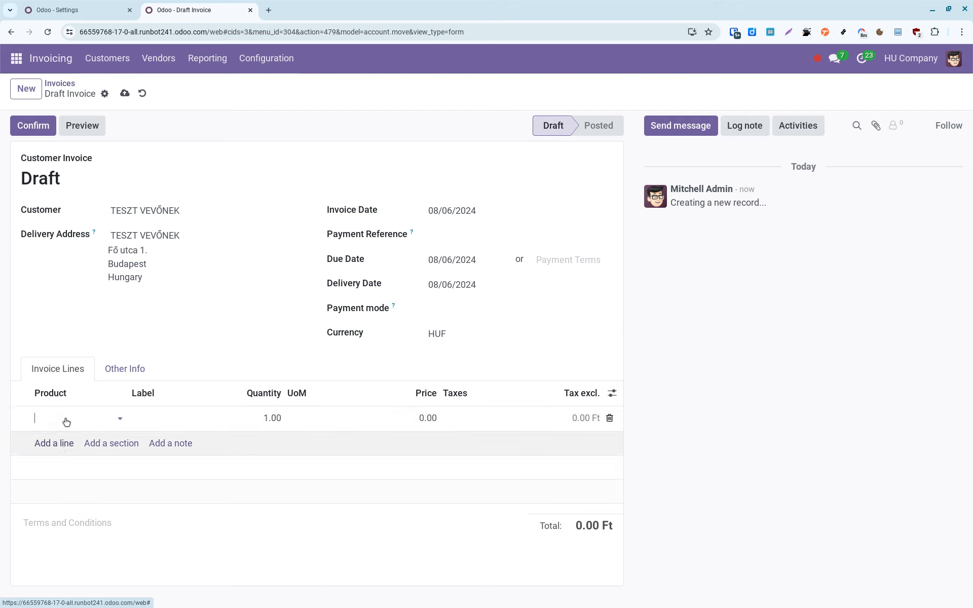
click(100, 416)
click(99, 439)
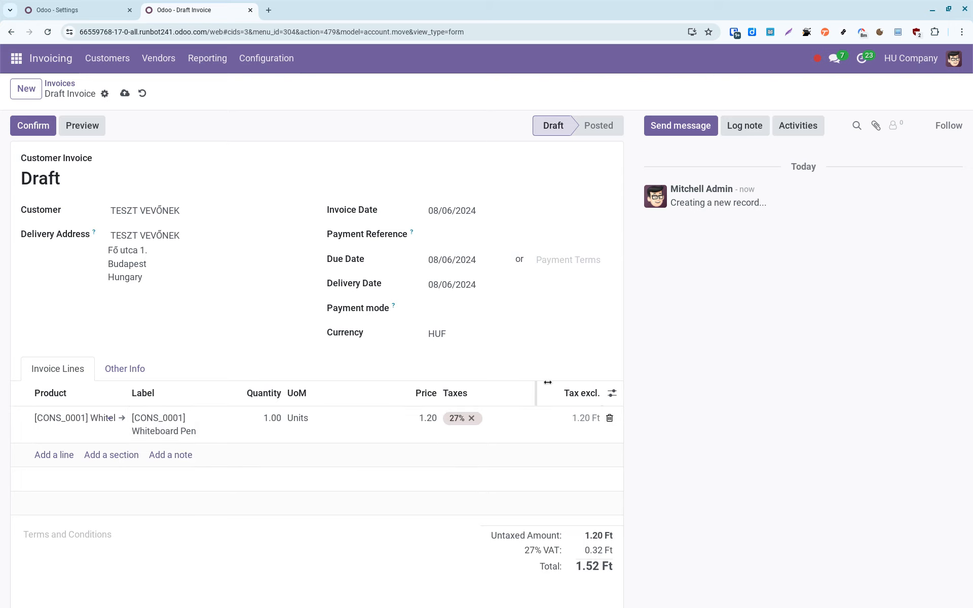
scroll(584, 340, down, 1)
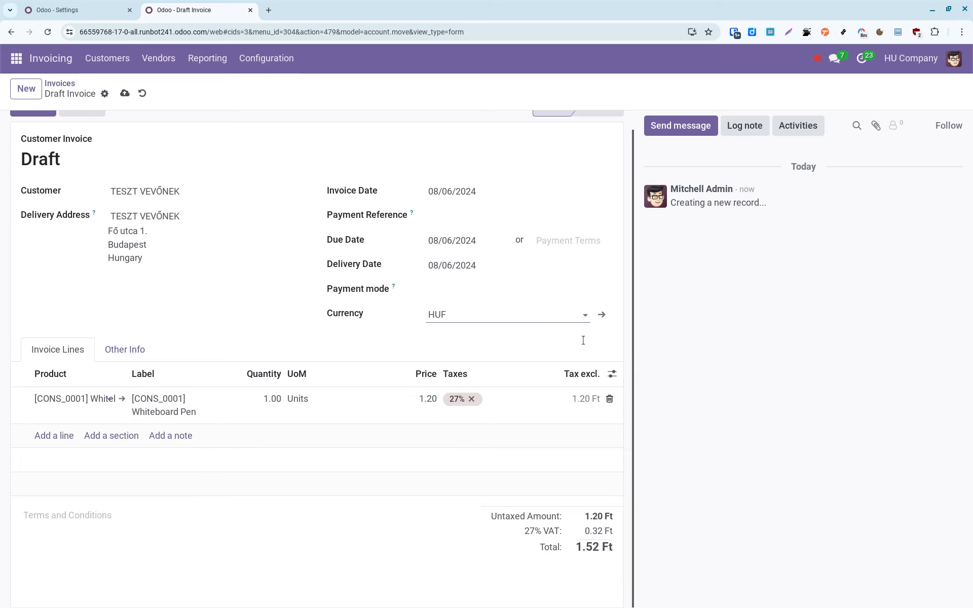
scroll(584, 340, up, 1)
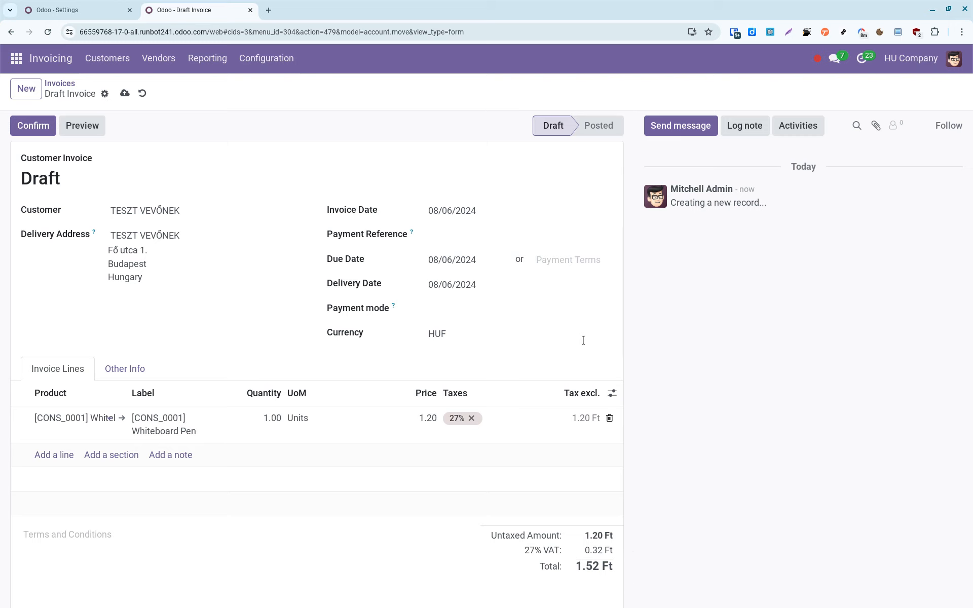
scroll(584, 340, down, 1)
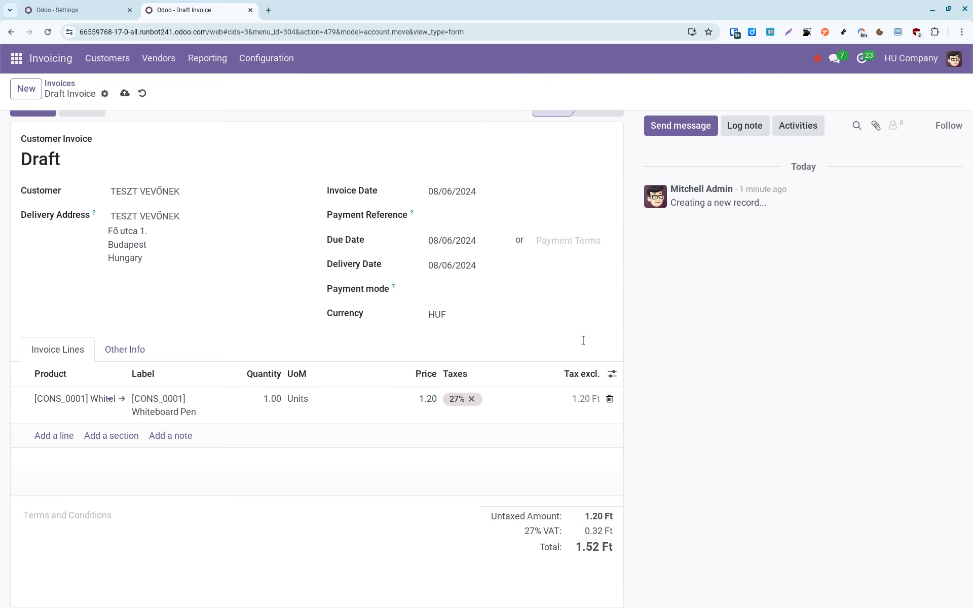
scroll(583, 340, up, 1)
click(25, 132)
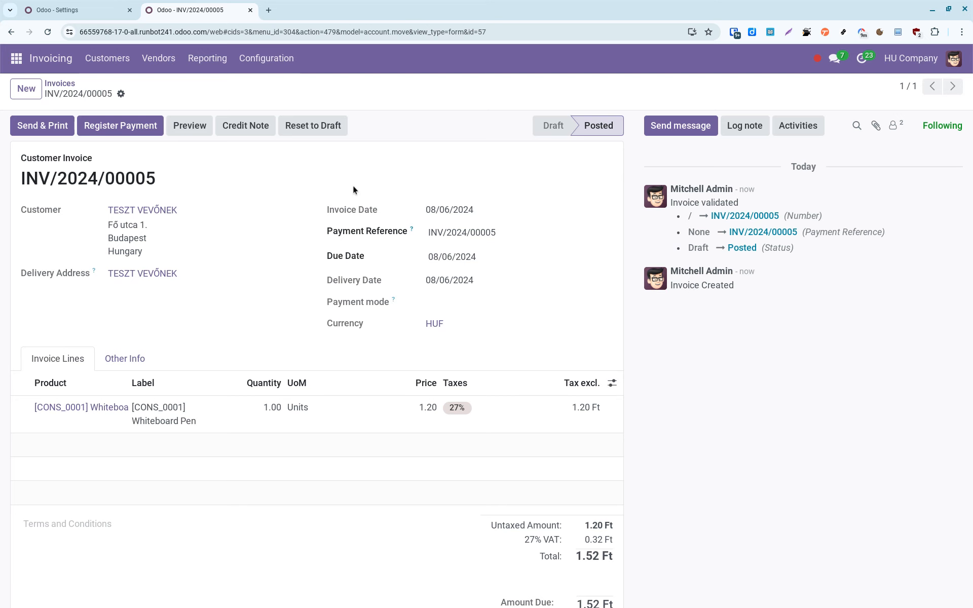
Open Send & Print for INV/2024/00005, keeping the default document layout.
click(62, 127)
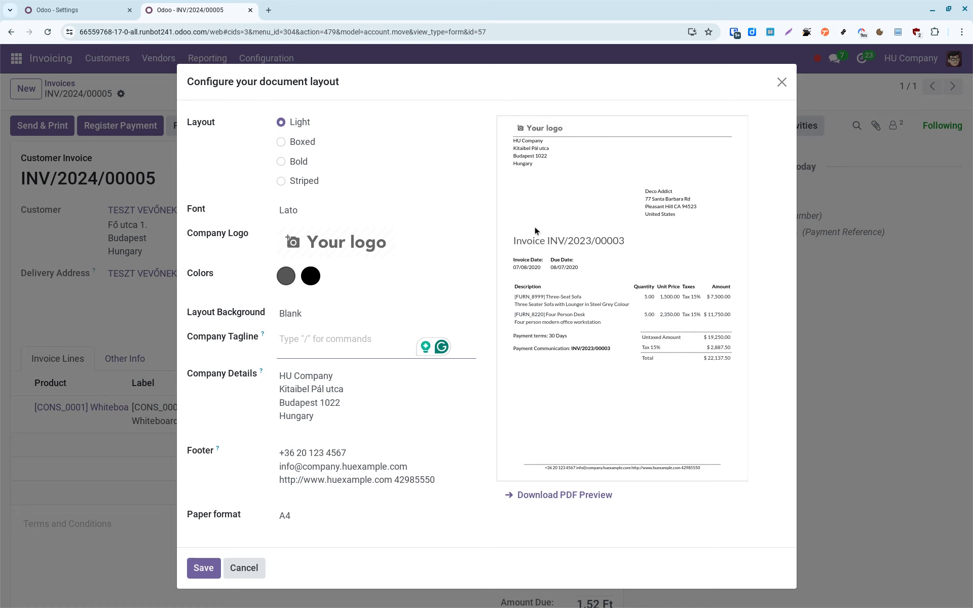
click(217, 563)
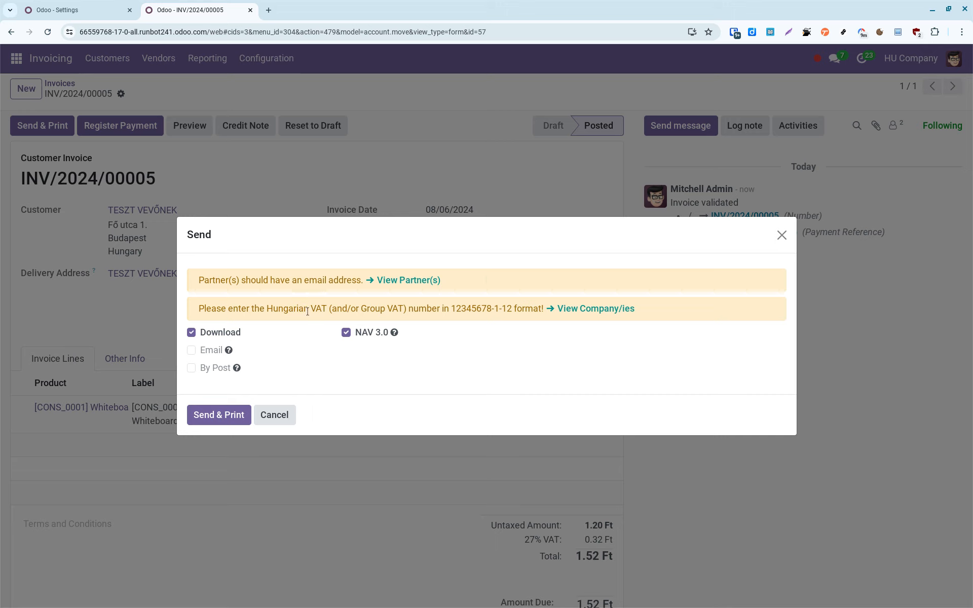
middle_click(596, 311)
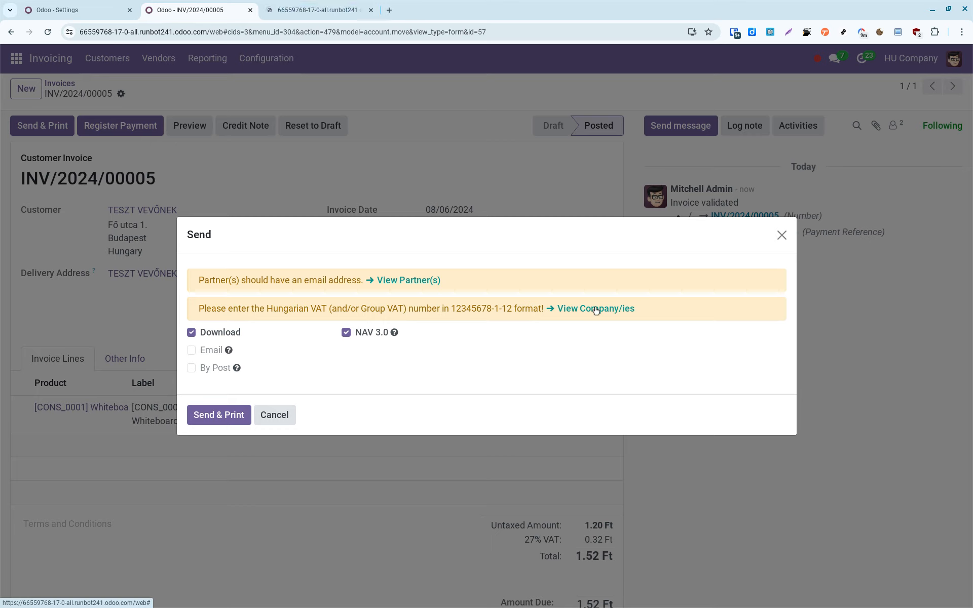
click(349, 7)
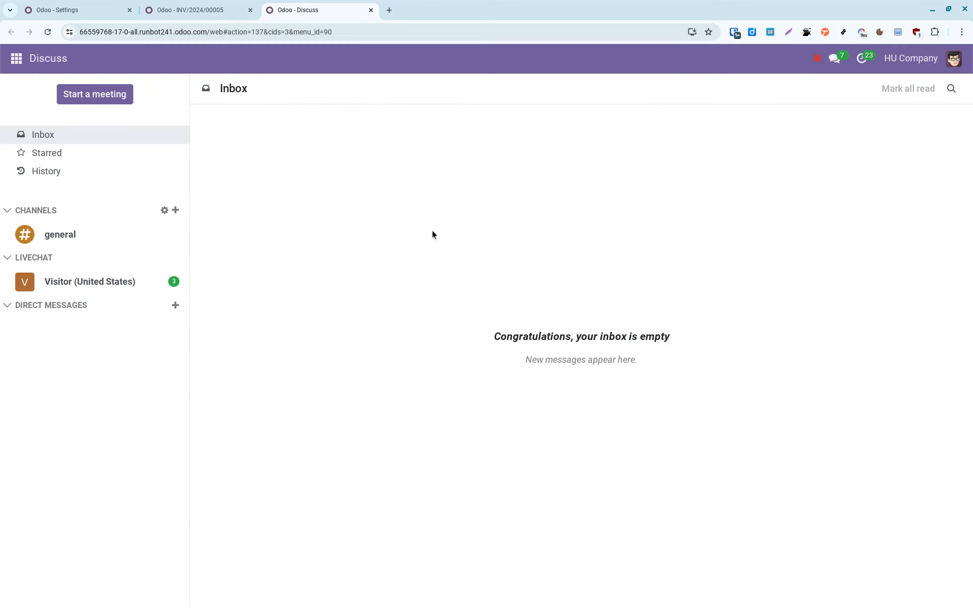
click(371, 10)
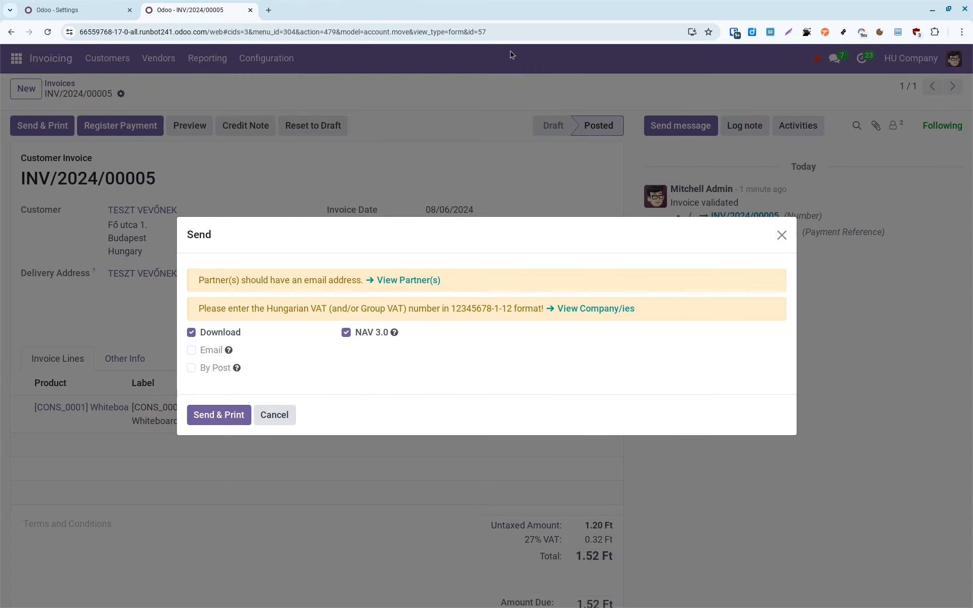
click(618, 310)
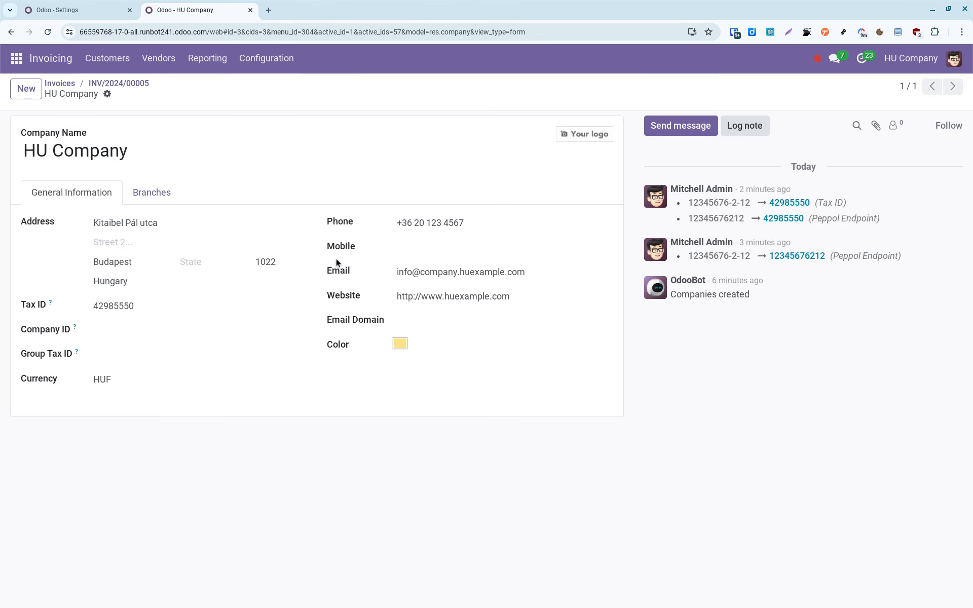
double_click(194, 308)
click(195, 309)
text(-1-1)
text(2)
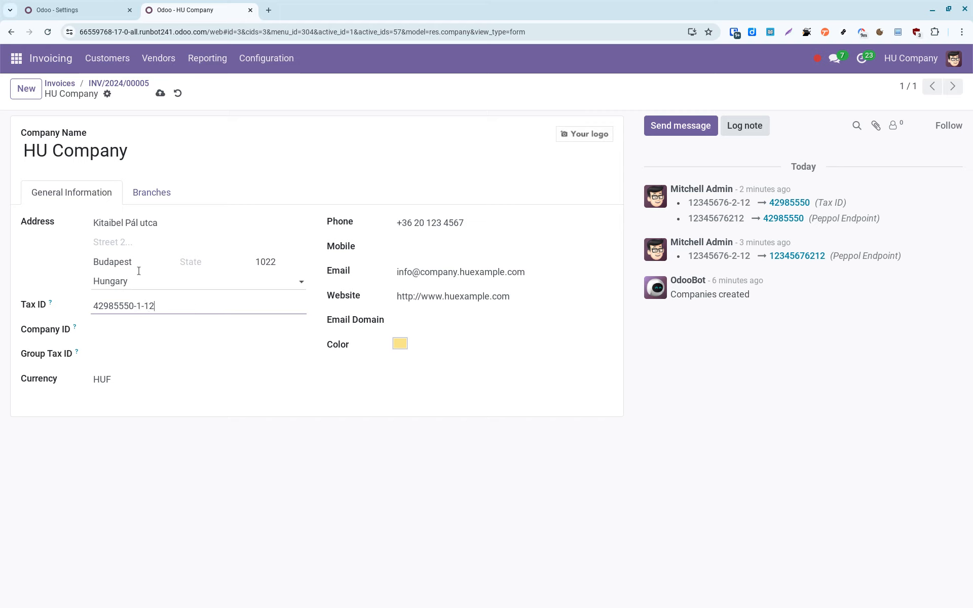
click(160, 93)
click(78, 3)
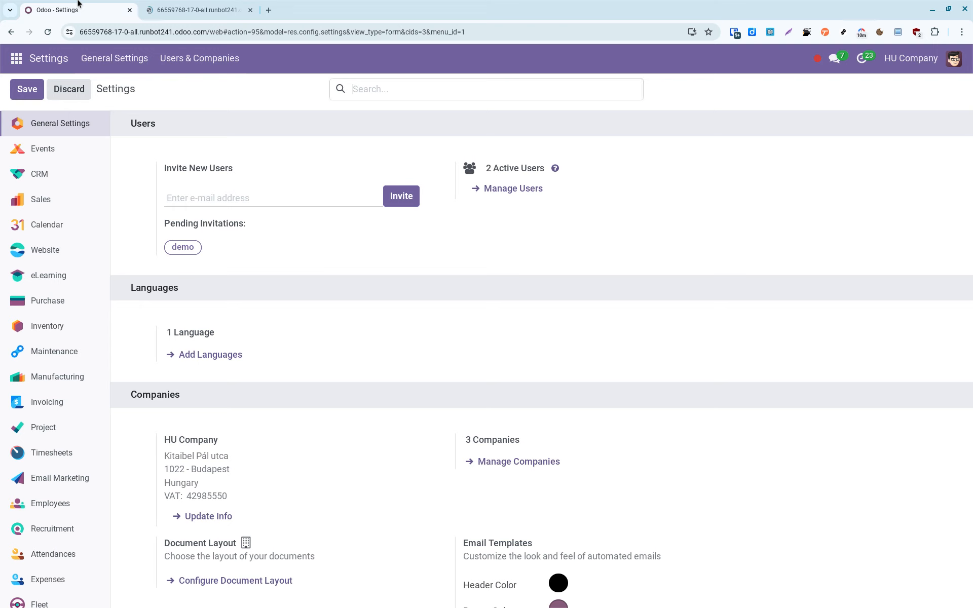
click(199, 3)
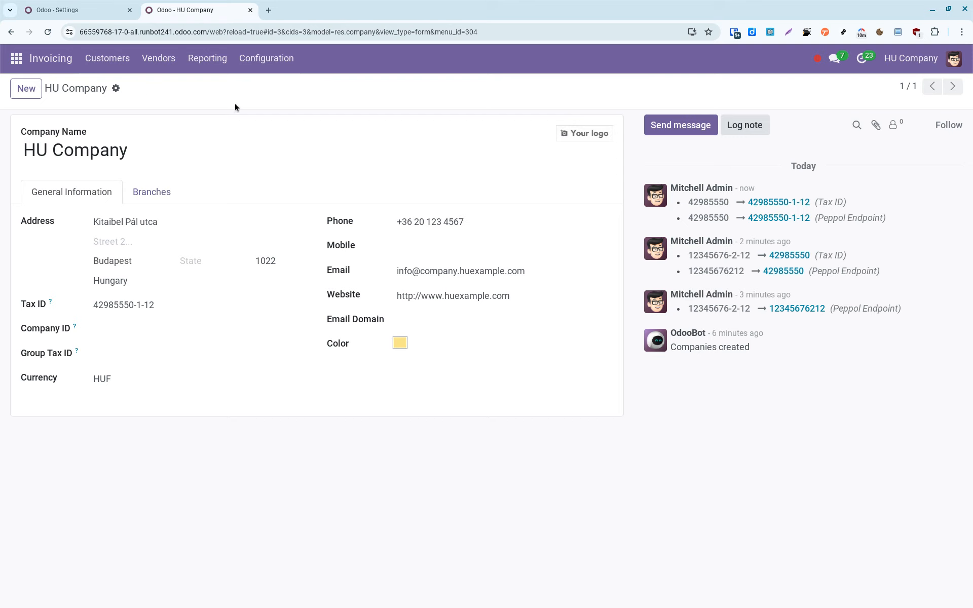
Open INV/2024/00005 from Customers > Invoices in a new tab and preview it.
click(116, 59)
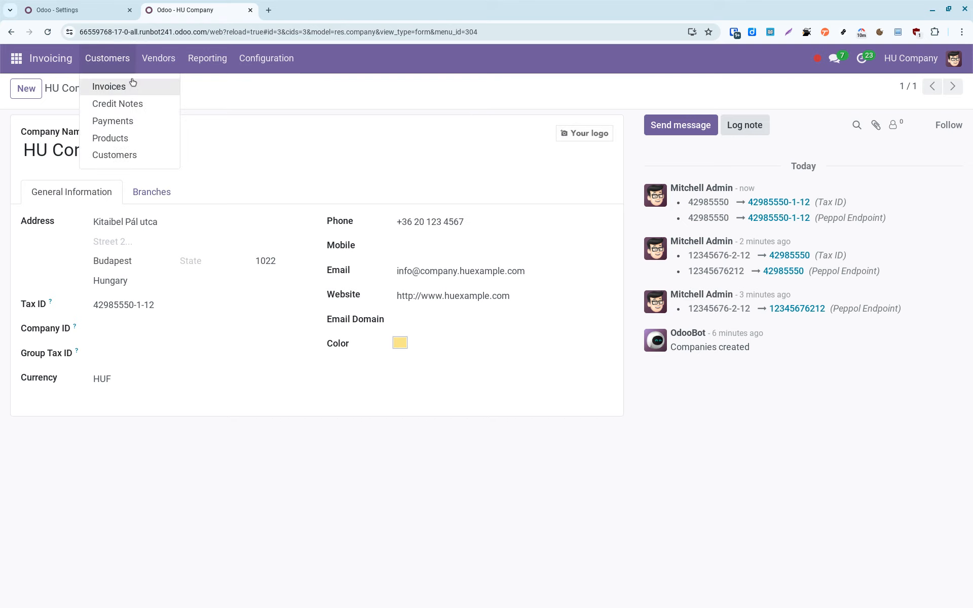
middle_click(133, 87)
key(ctrl+Tab)
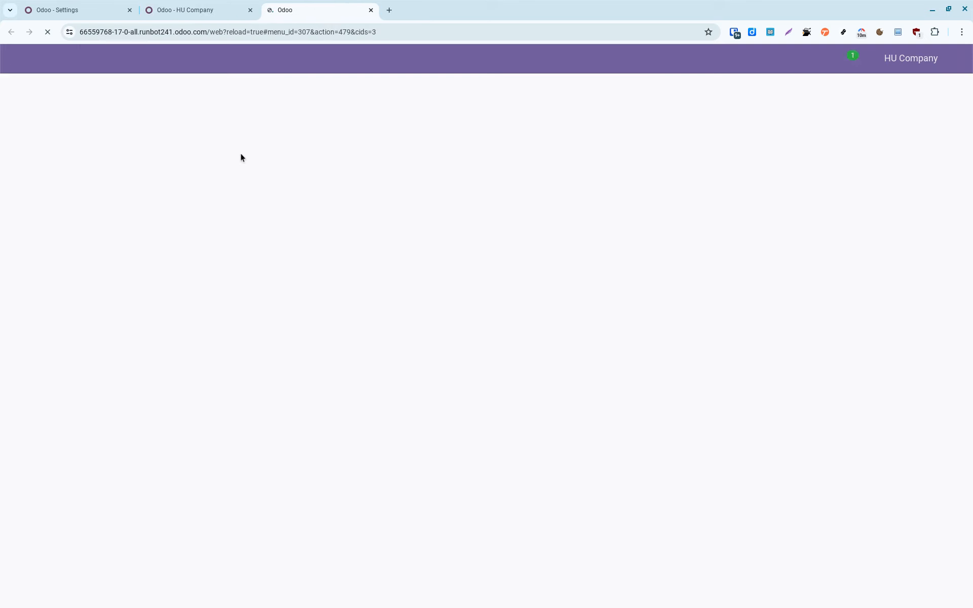
click(85, 298)
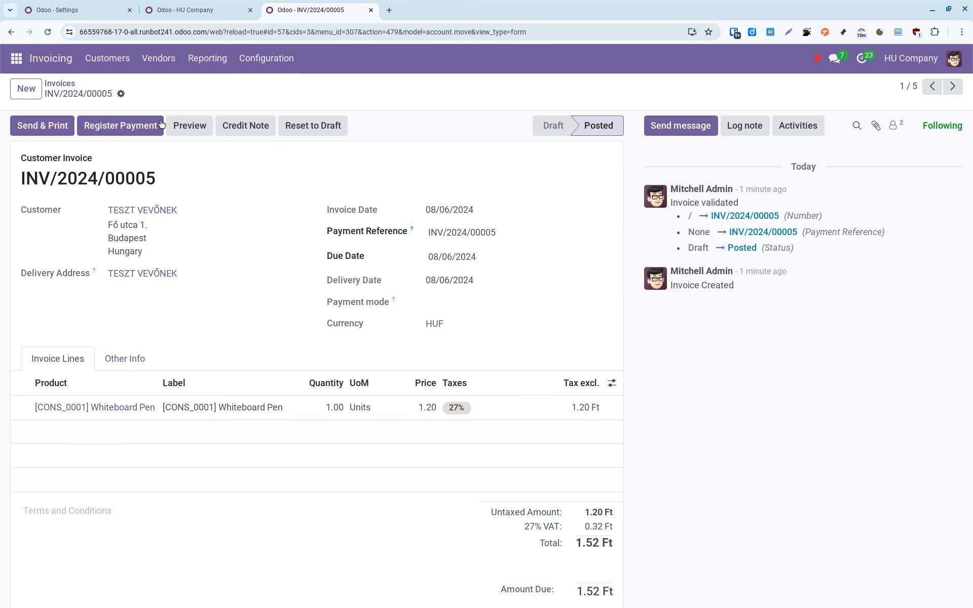
click(199, 127)
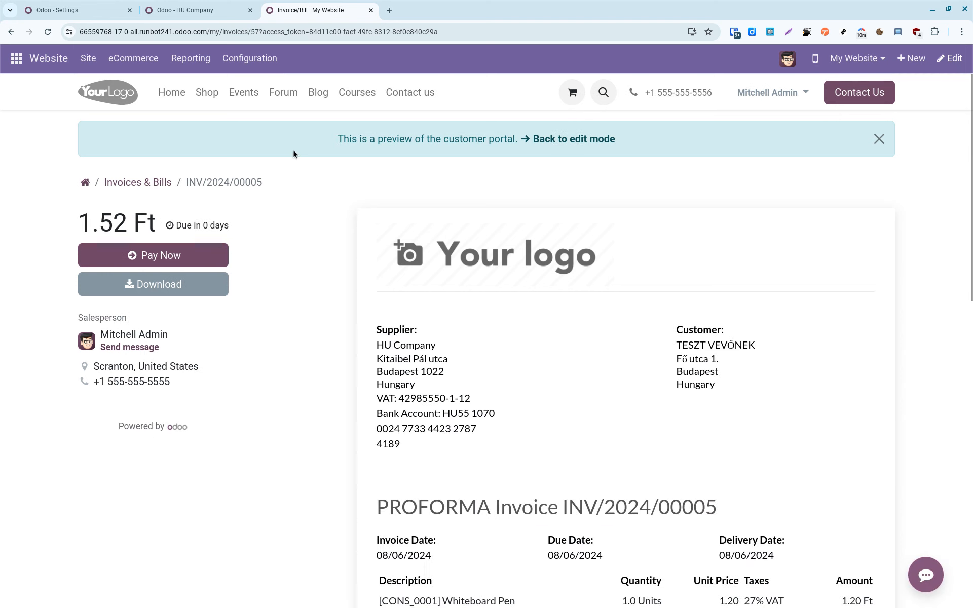
scroll(628, 367, down, 2)
scroll(628, 372, down, 2)
scroll(628, 372, up, 4)
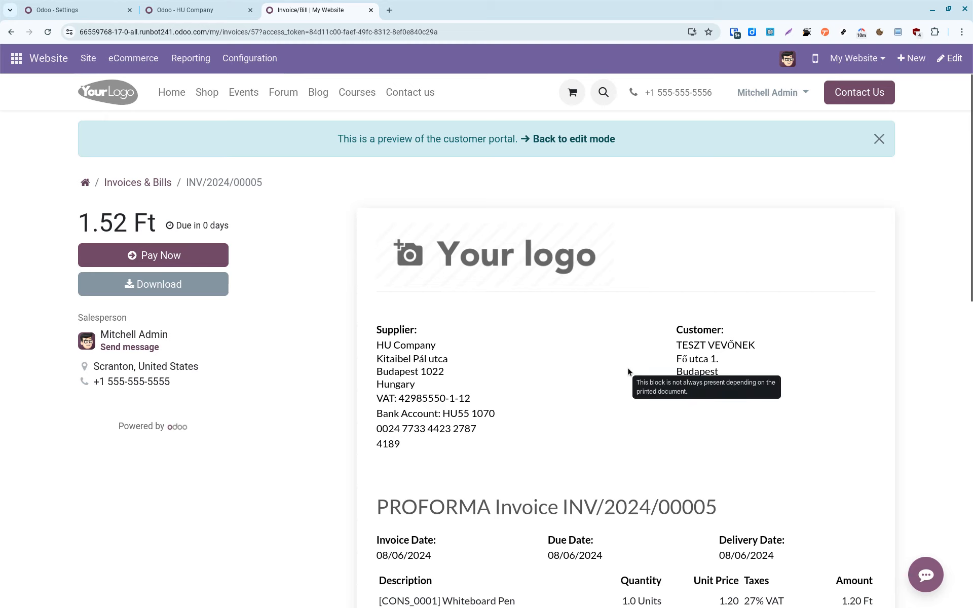
scroll(628, 372, down, 1)
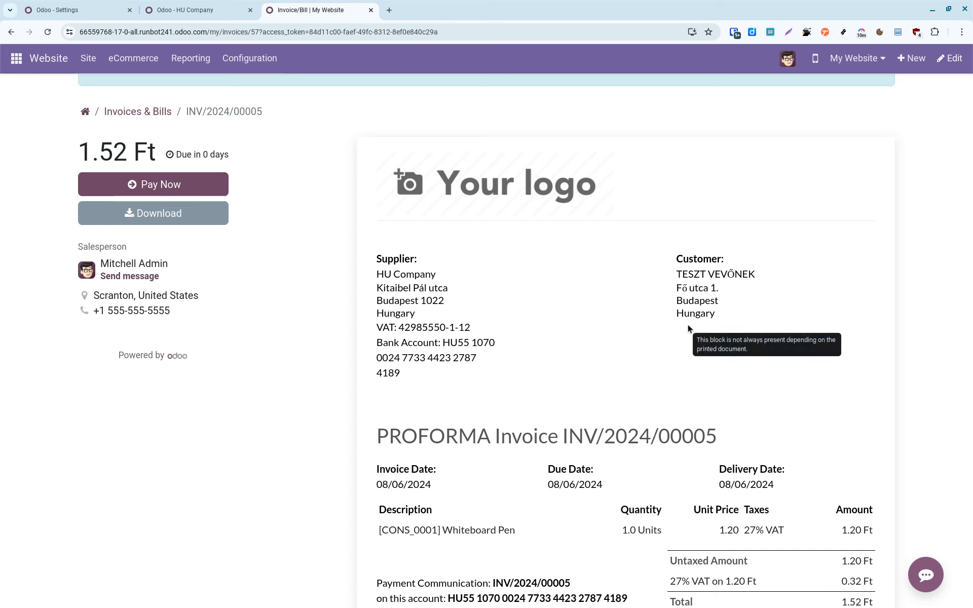
triple_click(503, 327)
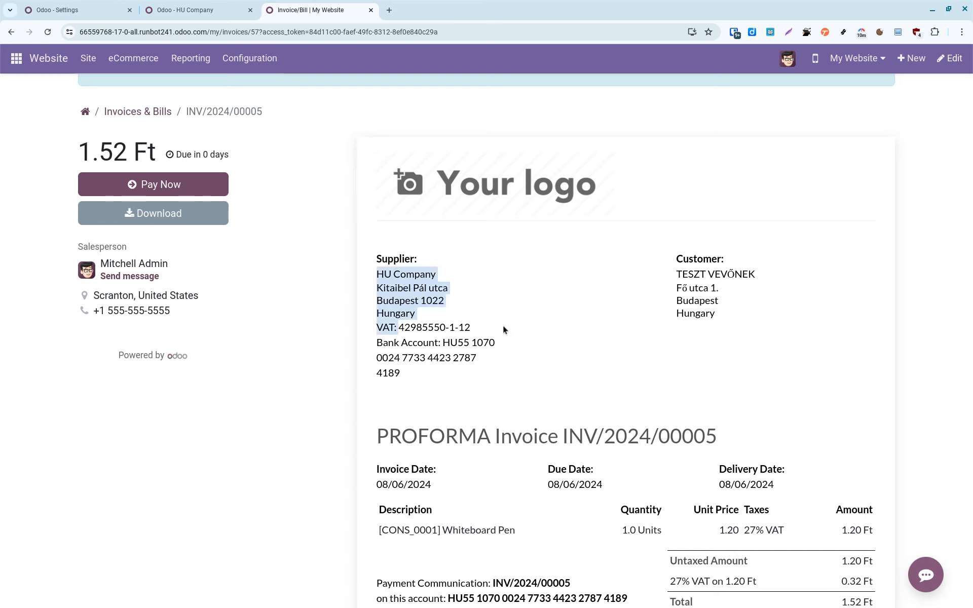
click(497, 325)
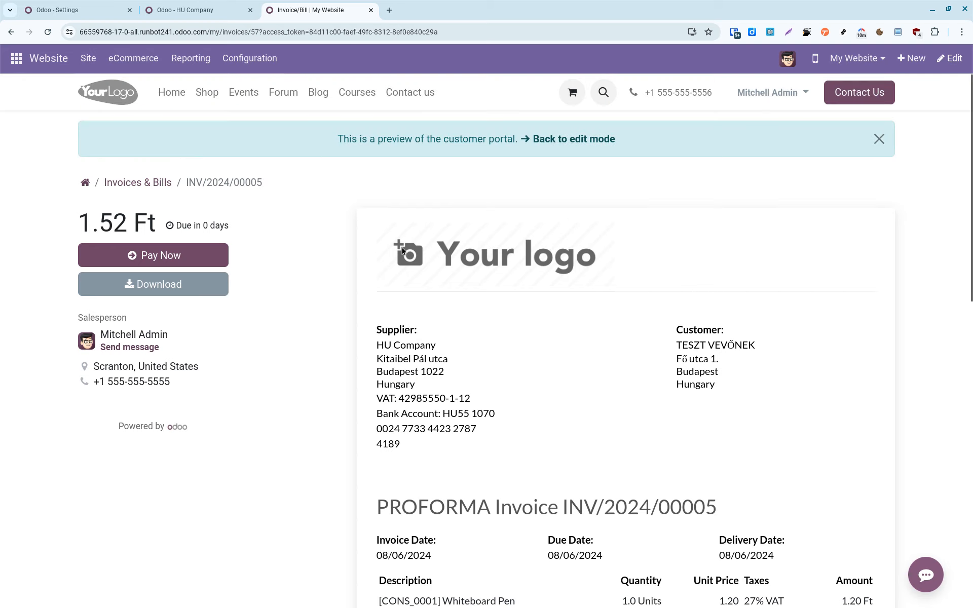
Back on the invoice form, try Send & Print and always allow this Odoo site's pop-ups.
click(570, 144)
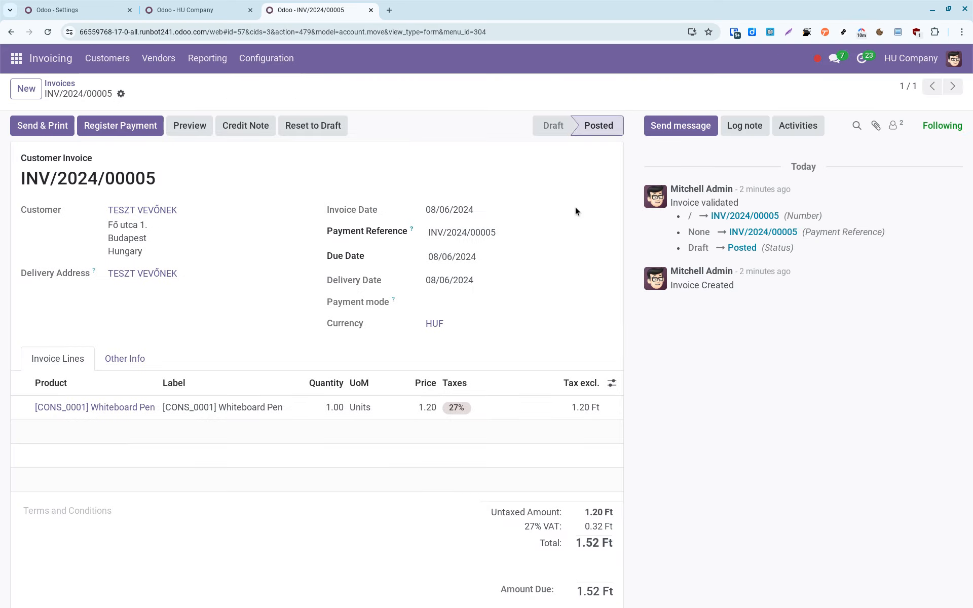
click(35, 131)
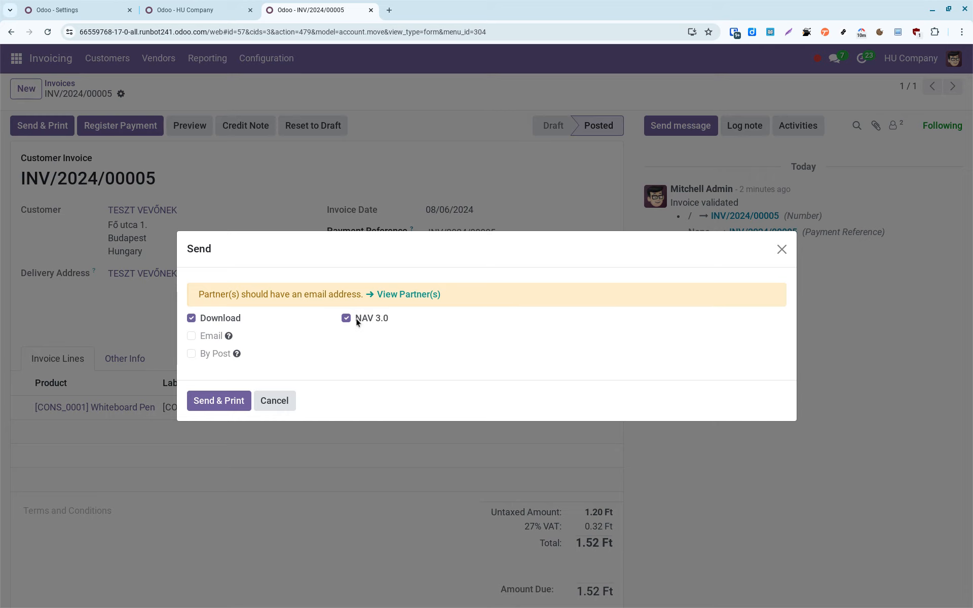
click(200, 406)
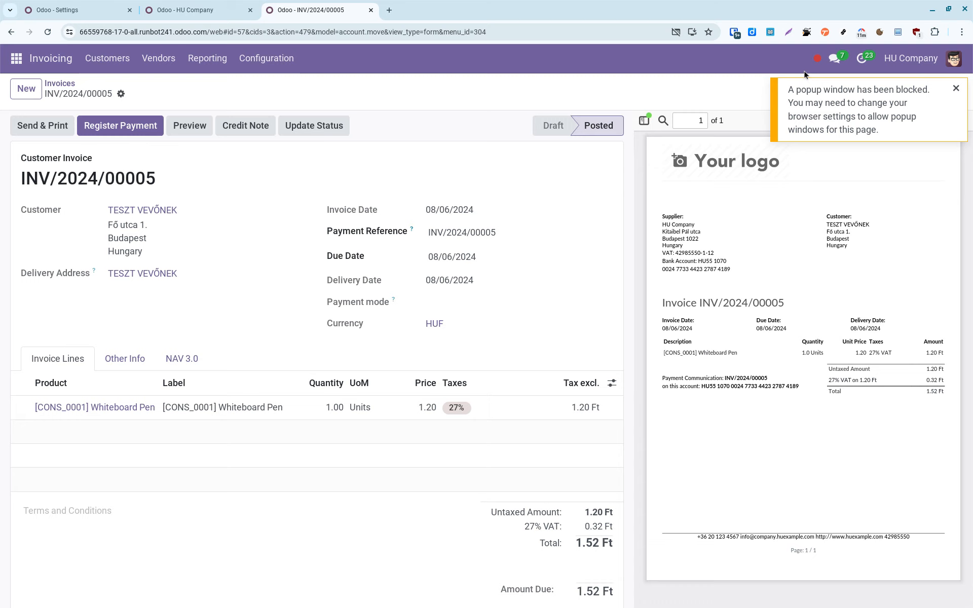
click(676, 33)
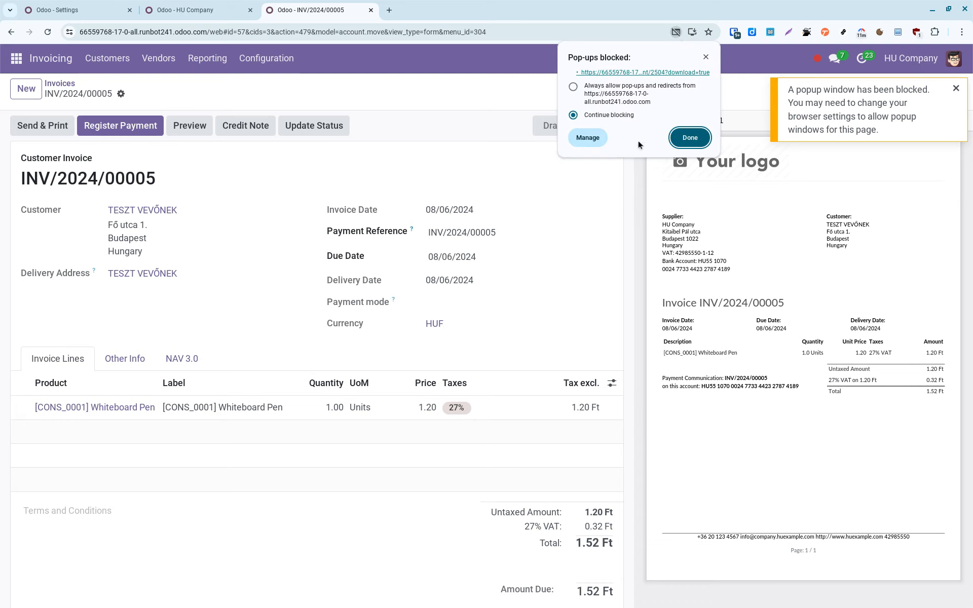
click(574, 86)
click(684, 140)
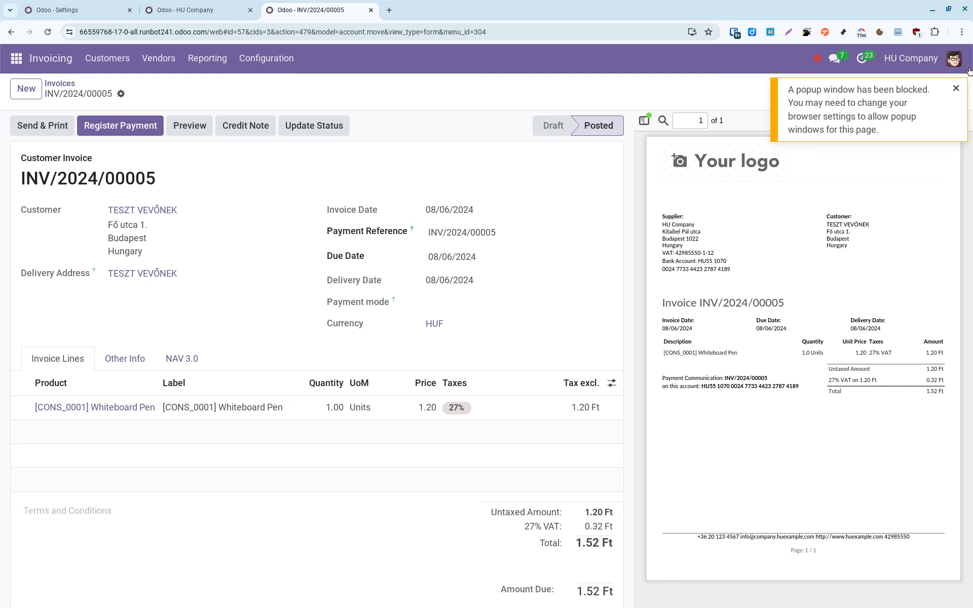
click(957, 89)
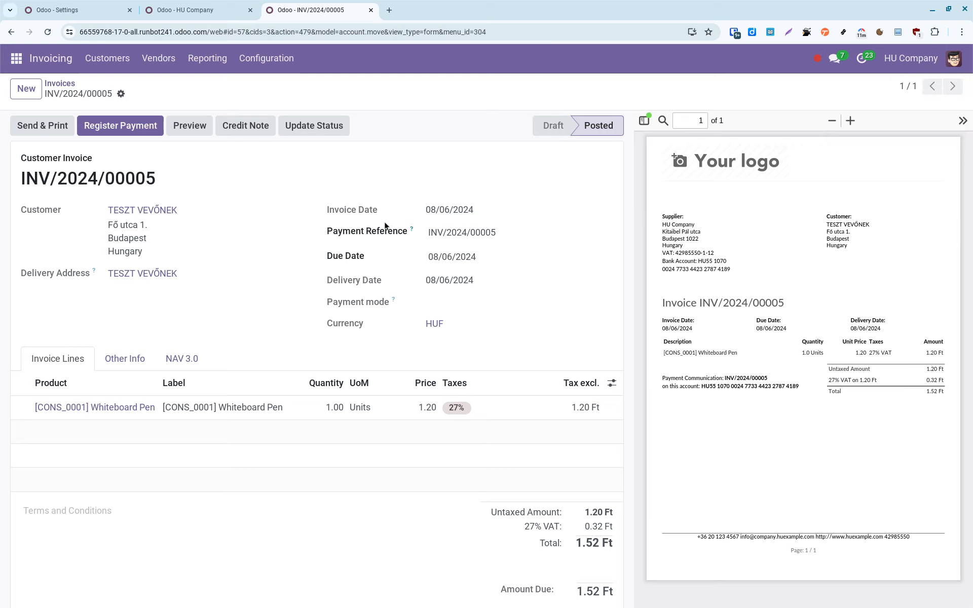
Retry Send & Print, inspect the KeyError details, then close the error and cancel sending.
key(alt+y)
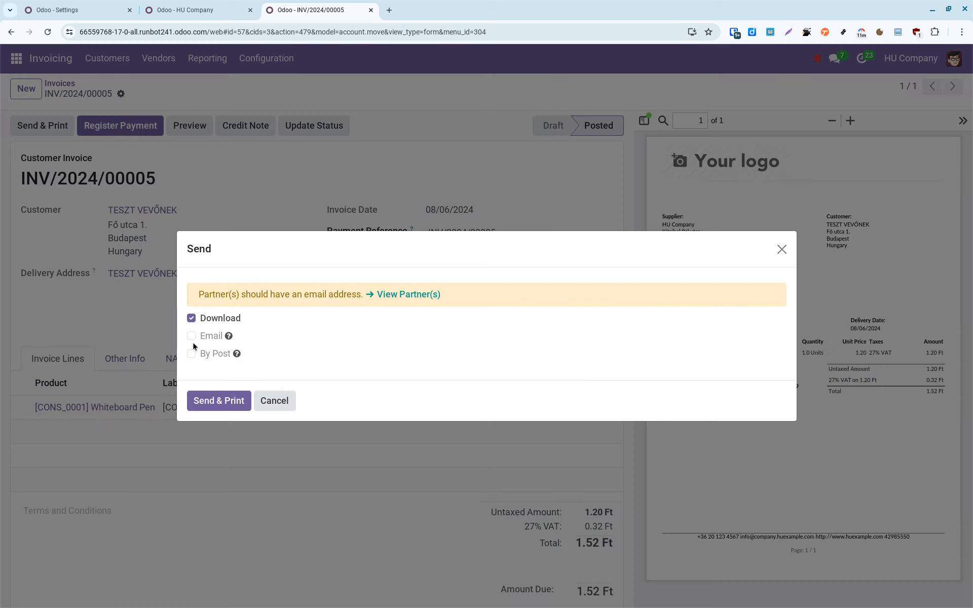
click(221, 400)
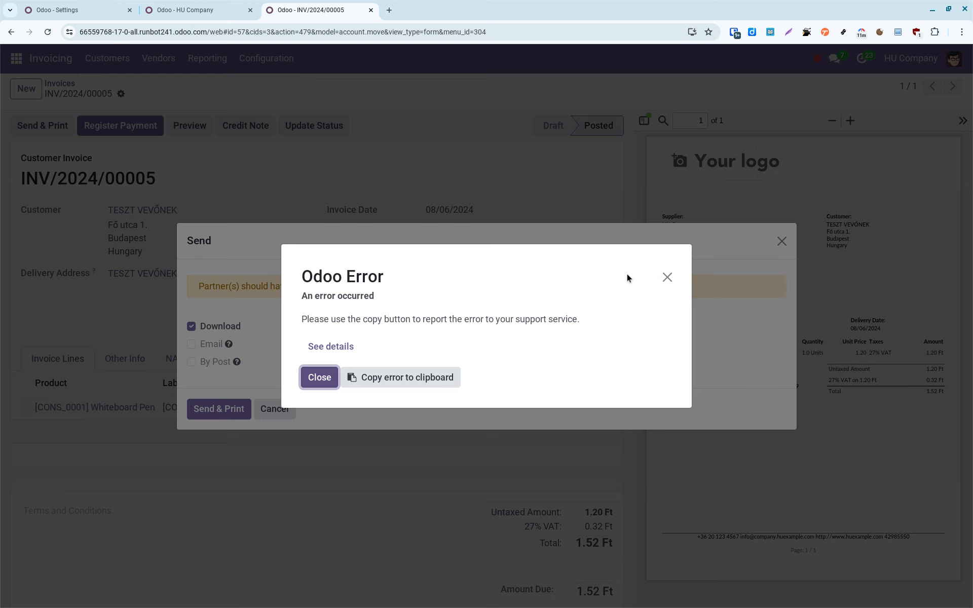
click(331, 346)
scroll(479, 300, down, 10)
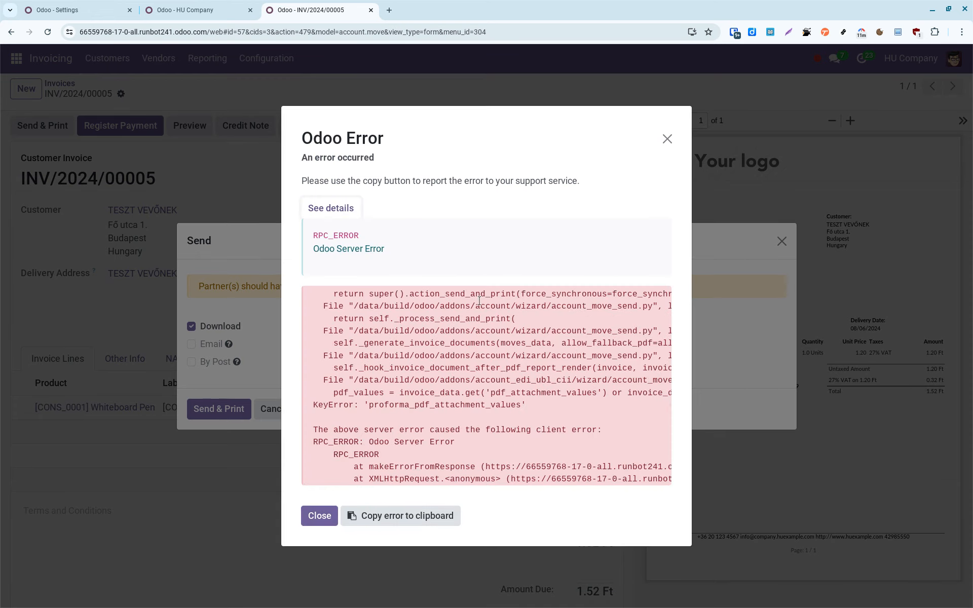
click(319, 516)
click(276, 409)
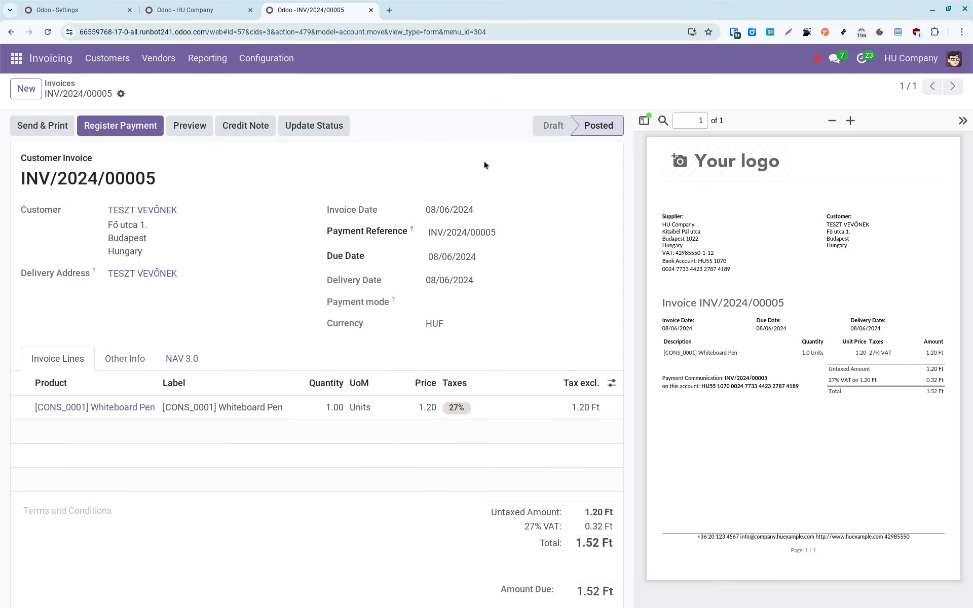
scroll(485, 160, down, 8)
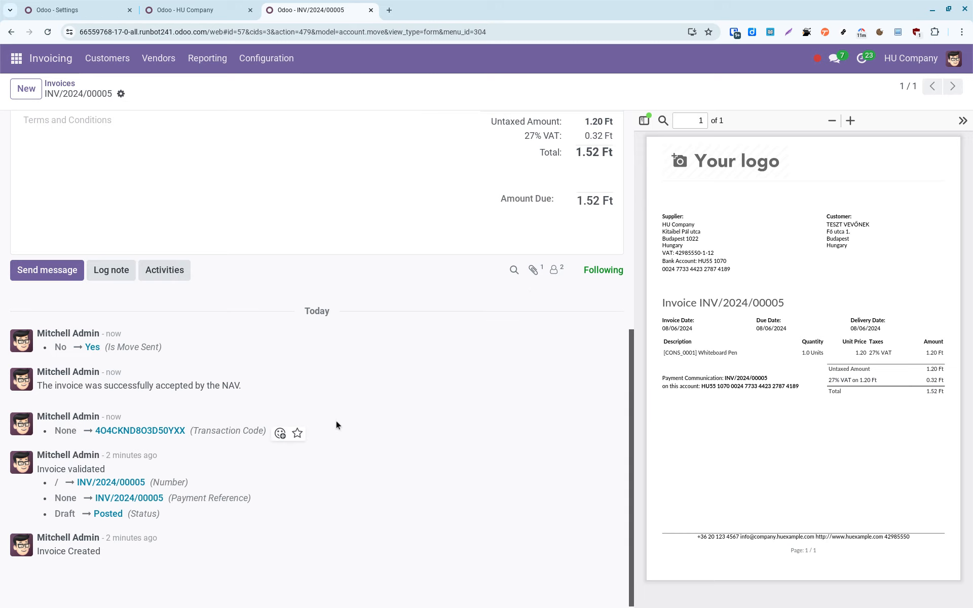
Highlight the log line showing NAV transaction code 4O4CKND8O3D50YXX.
triple_click(142, 432)
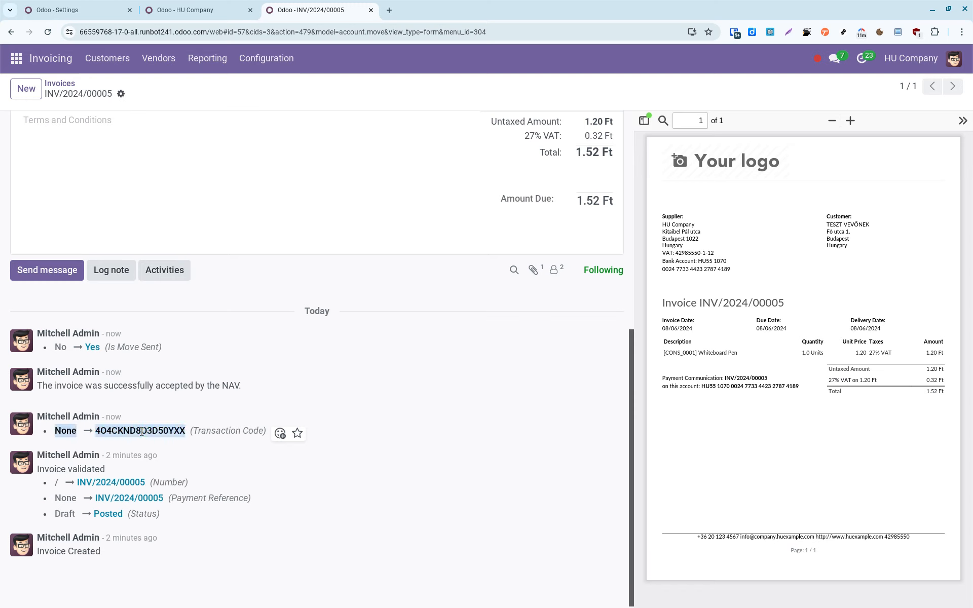
click(150, 431)
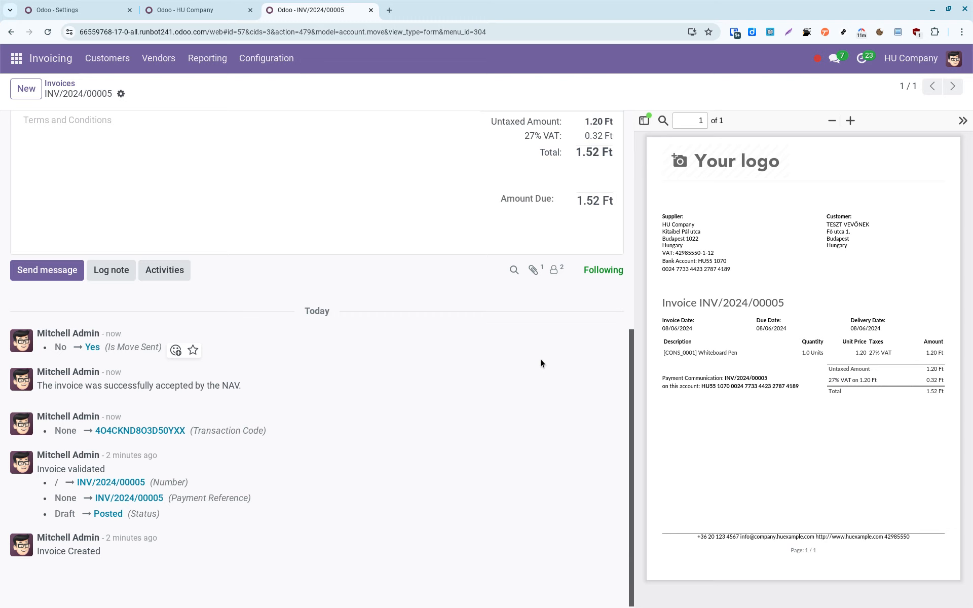
key(alt+Tab)
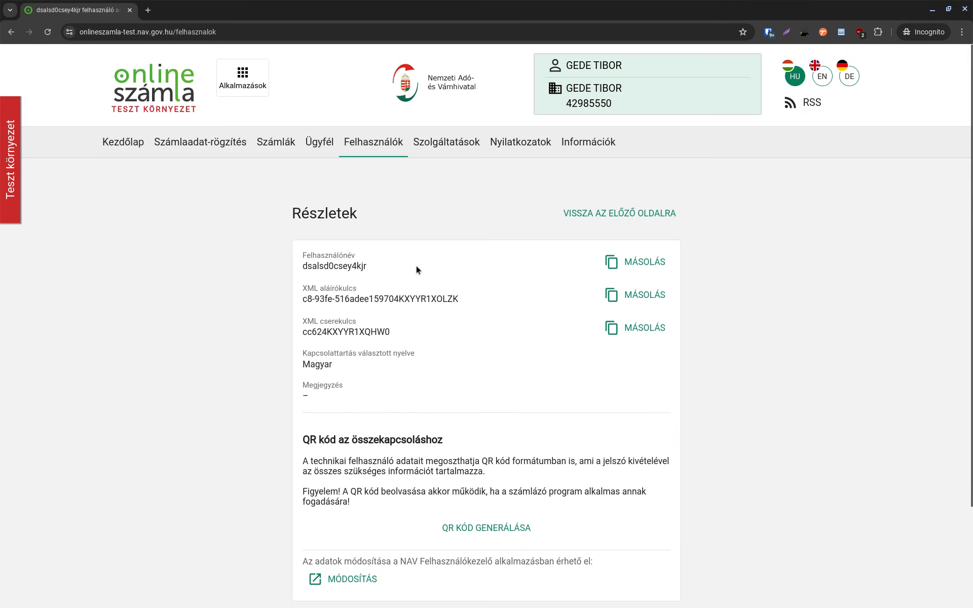
Open the NAV portal's Számlák > Kimenő számlák outgoing invoices list.
click(274, 142)
click(326, 187)
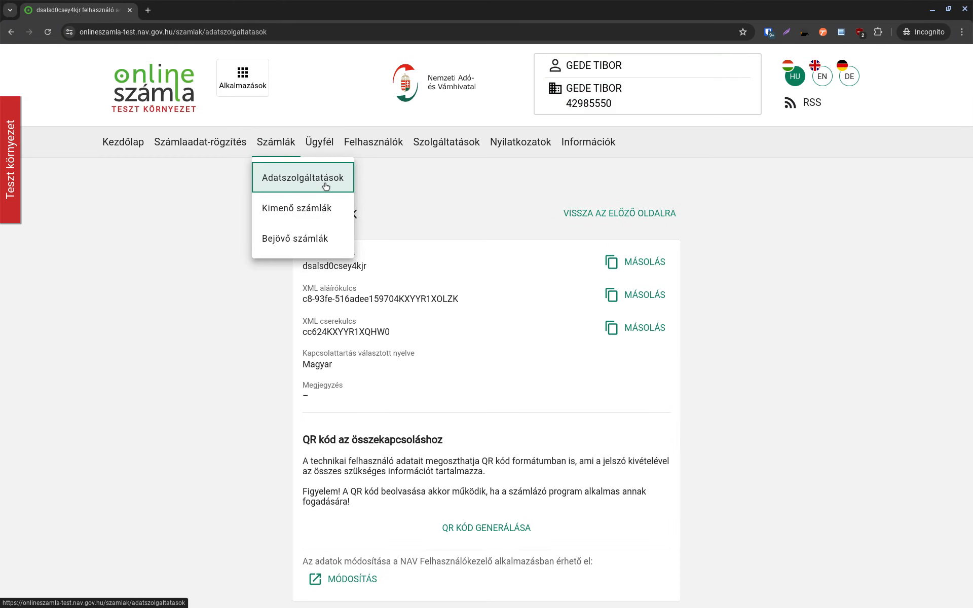
click(287, 152)
click(297, 217)
scroll(389, 361, down, 1)
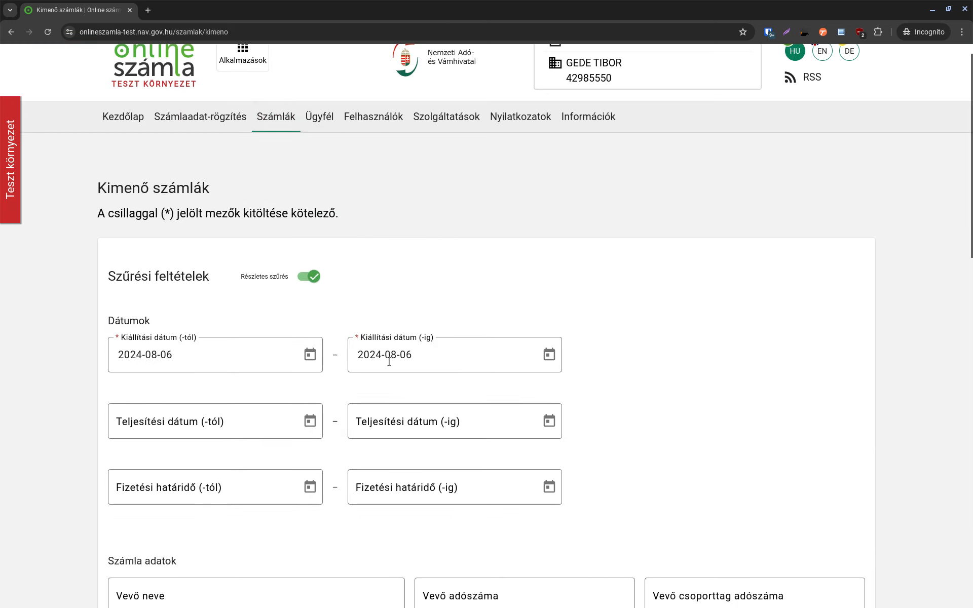
scroll(335, 339, down, 15)
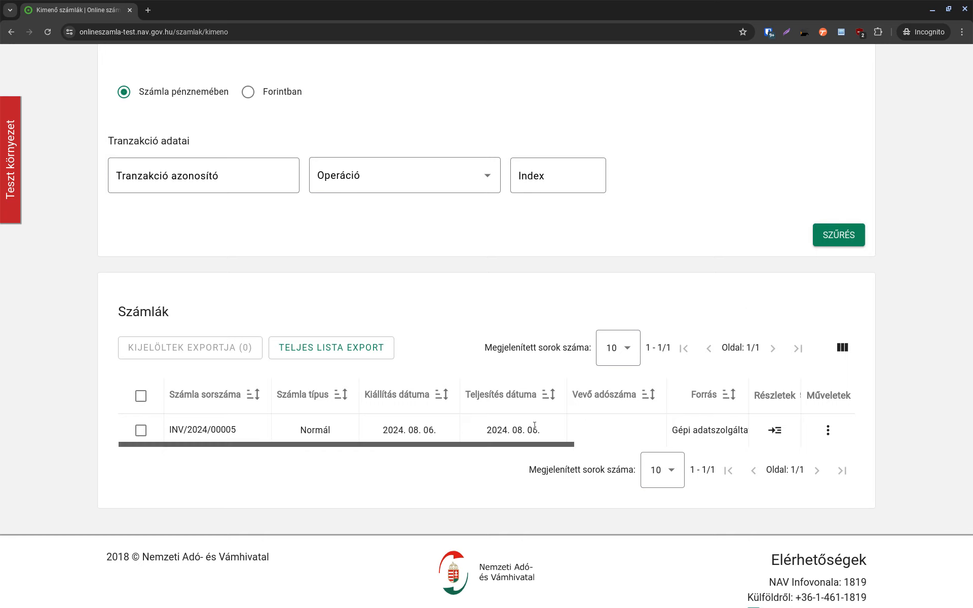
Copy the invoice number from Odoo, then open the Részletek page for INV/2024/00005.
key(alt+Tab)
scroll(362, 270, up, 8)
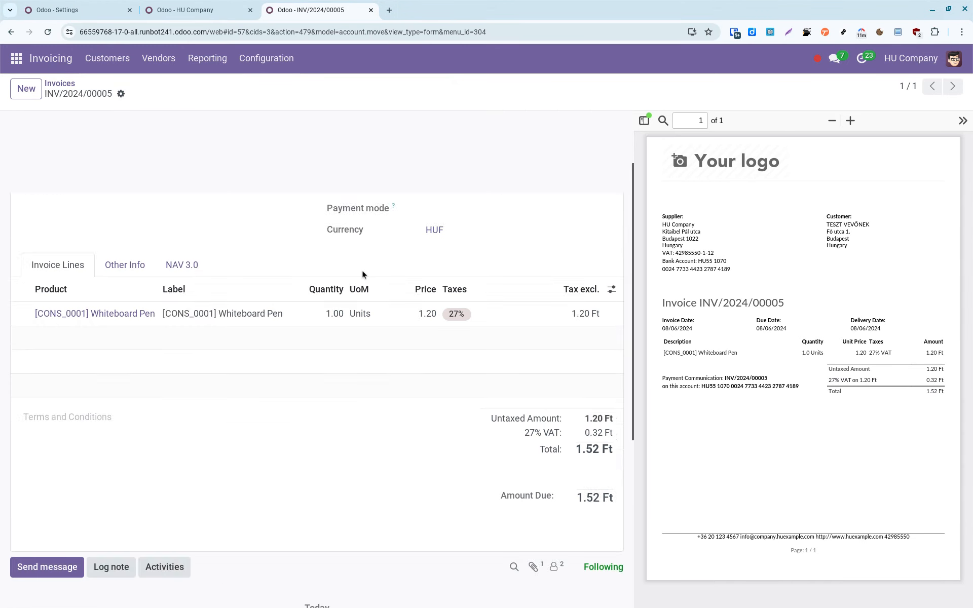
drag(155, 180, 22, 179)
key(alt+Tab)
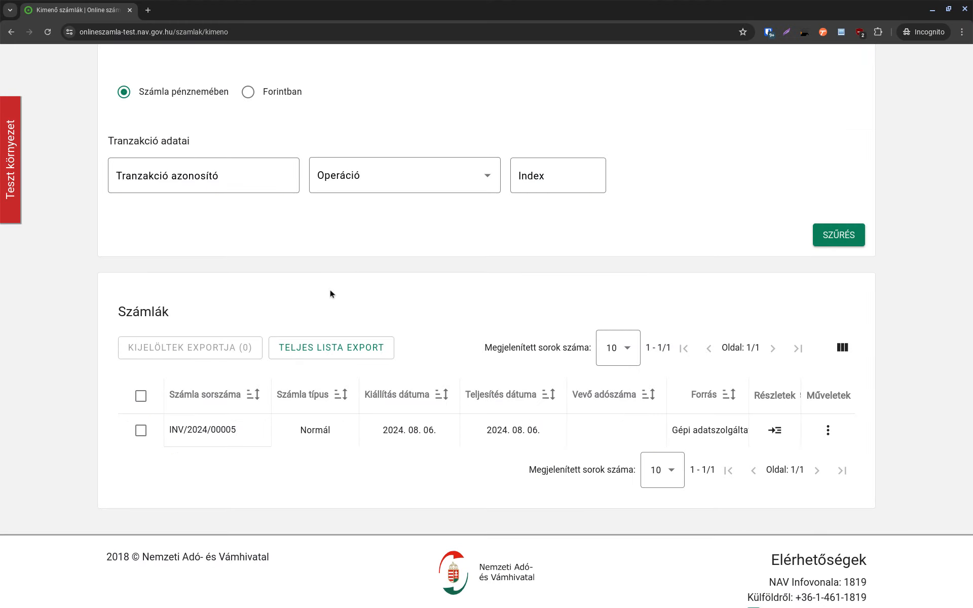
scroll(332, 294, down, 1)
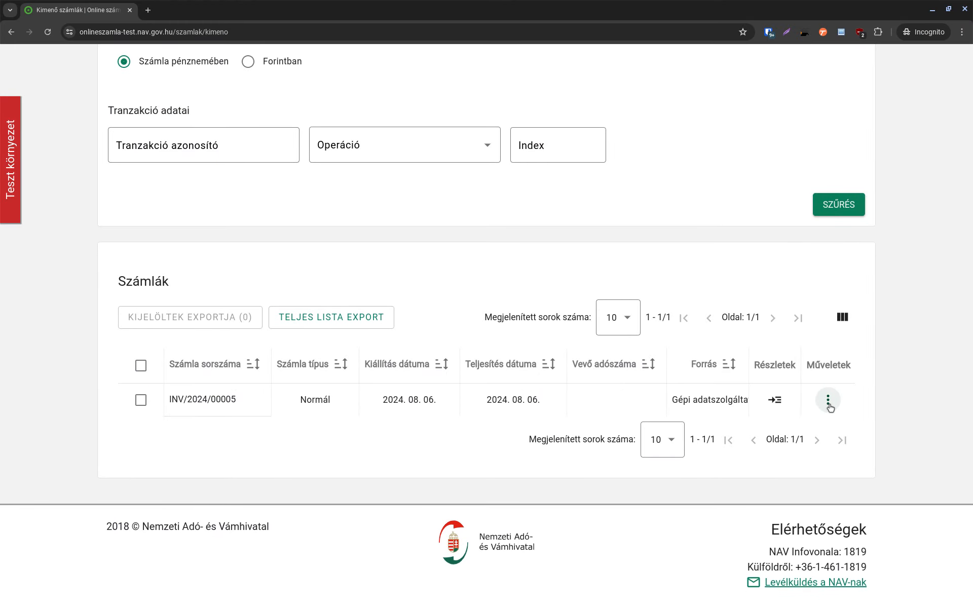
click(776, 401)
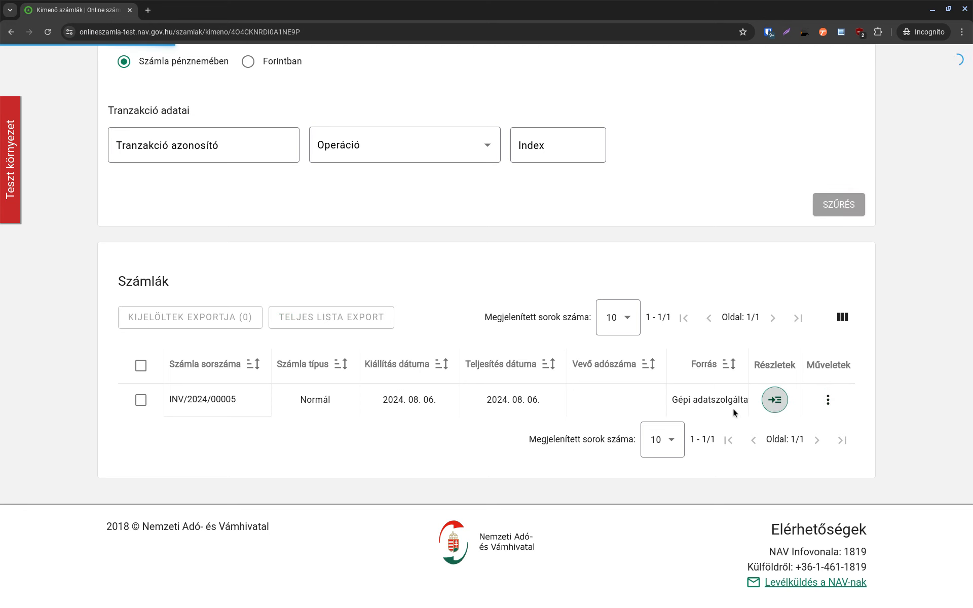
Check the seller and invoice data for transaction 4O4CKND8O3D50YXX, marking the 'Papír alapú számla' value.
scroll(482, 232, down, 6)
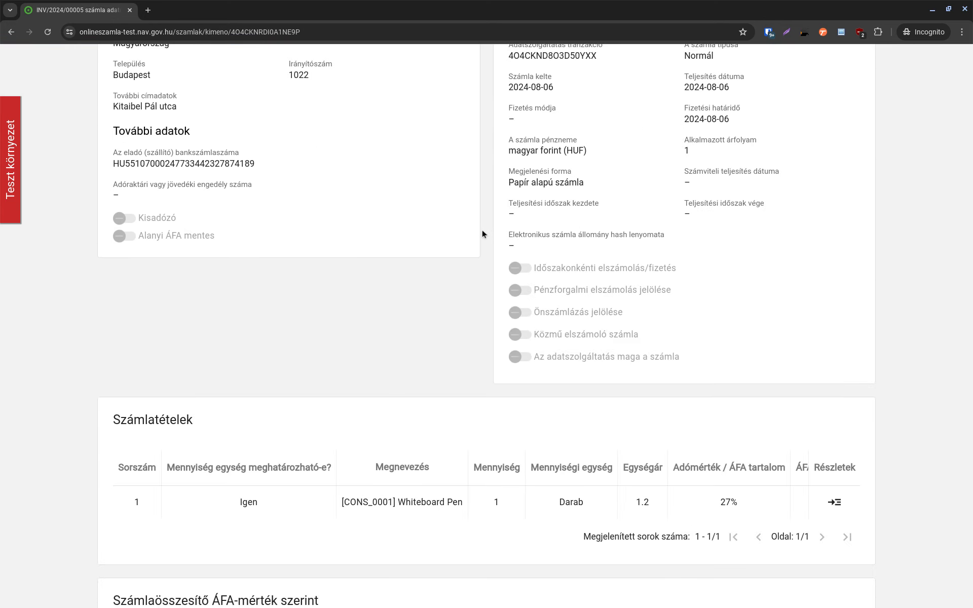
scroll(482, 231, up, 4)
scroll(482, 233, down, 1)
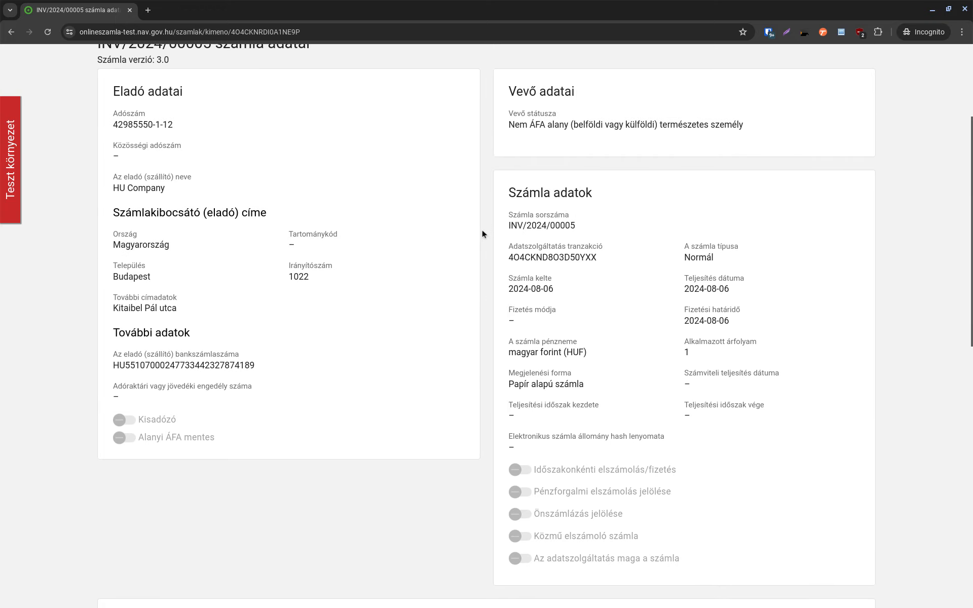
scroll(482, 231, down, 1)
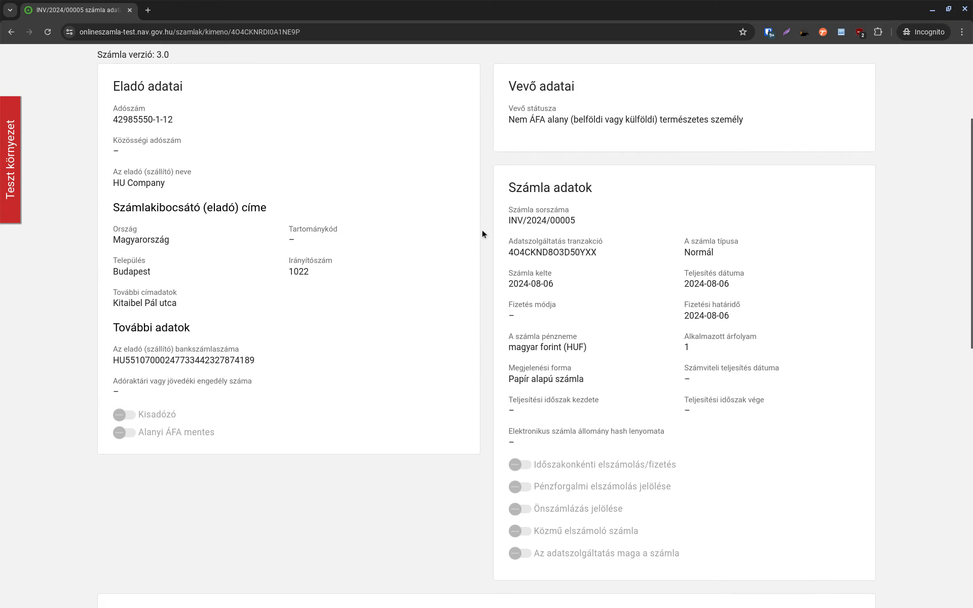
scroll(482, 233, down, 2)
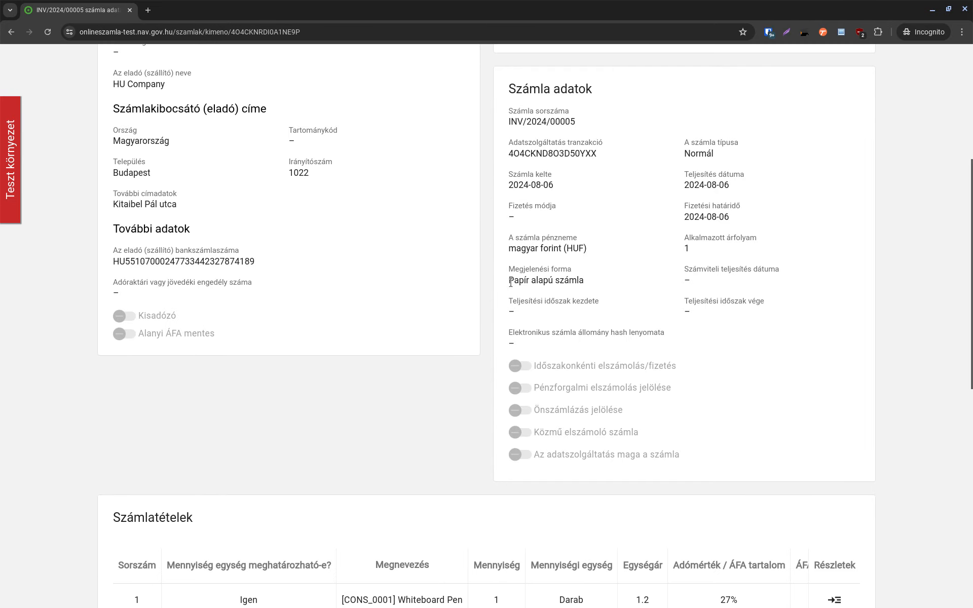
drag(509, 281, 600, 279)
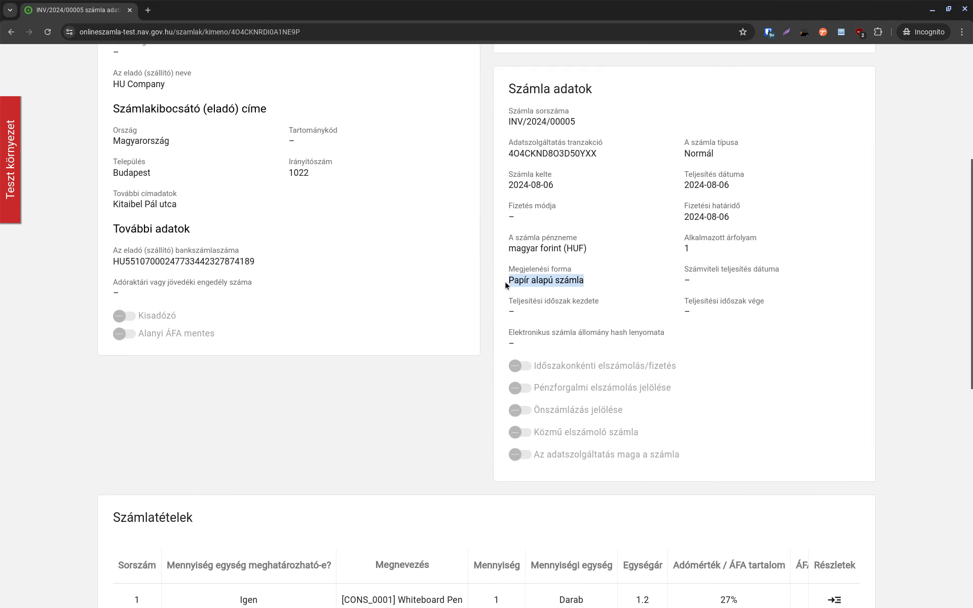
Check the Whiteboard Pen line at 27% VAT and the gross total of 152, then return to the top.
scroll(506, 281, down, 5)
scroll(506, 281, down, 2)
scroll(506, 281, up, 1)
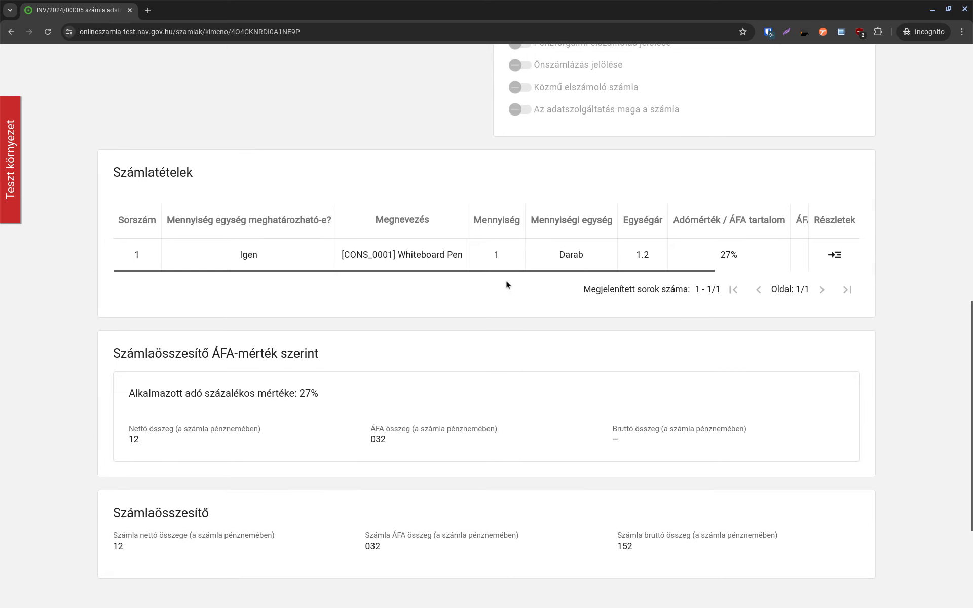
scroll(506, 281, down, 4)
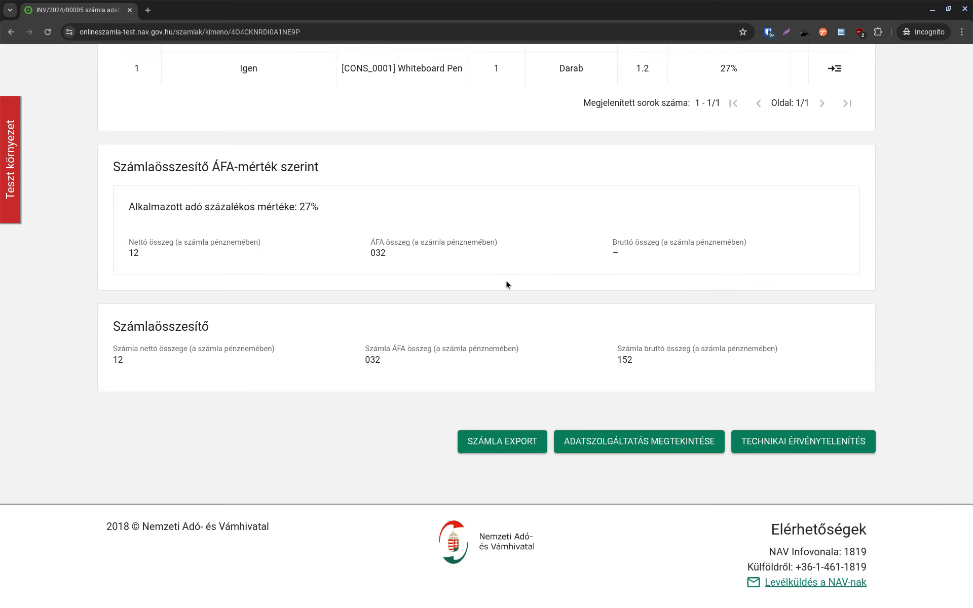
scroll(506, 281, up, 10)
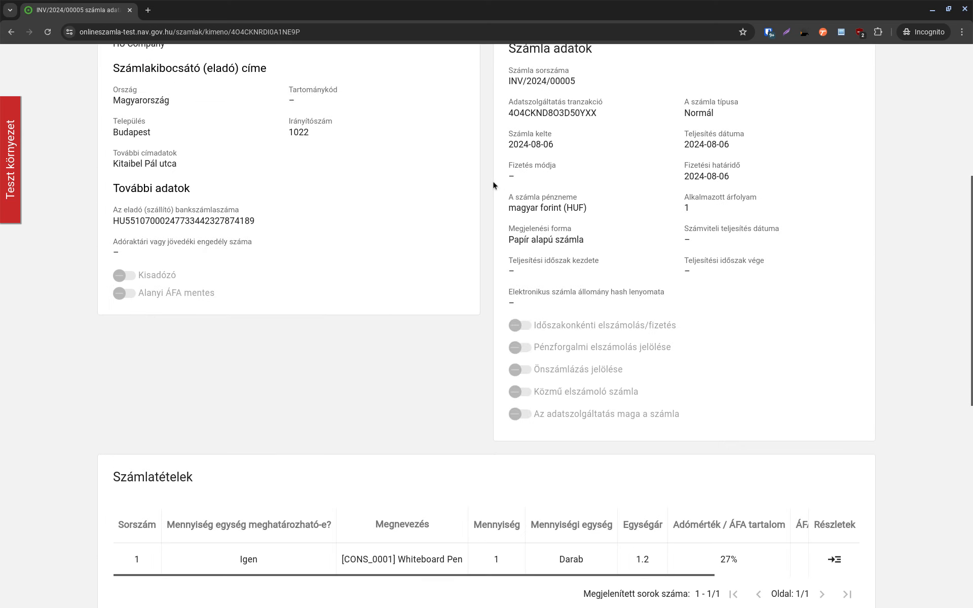
scroll(493, 181, up, 6)
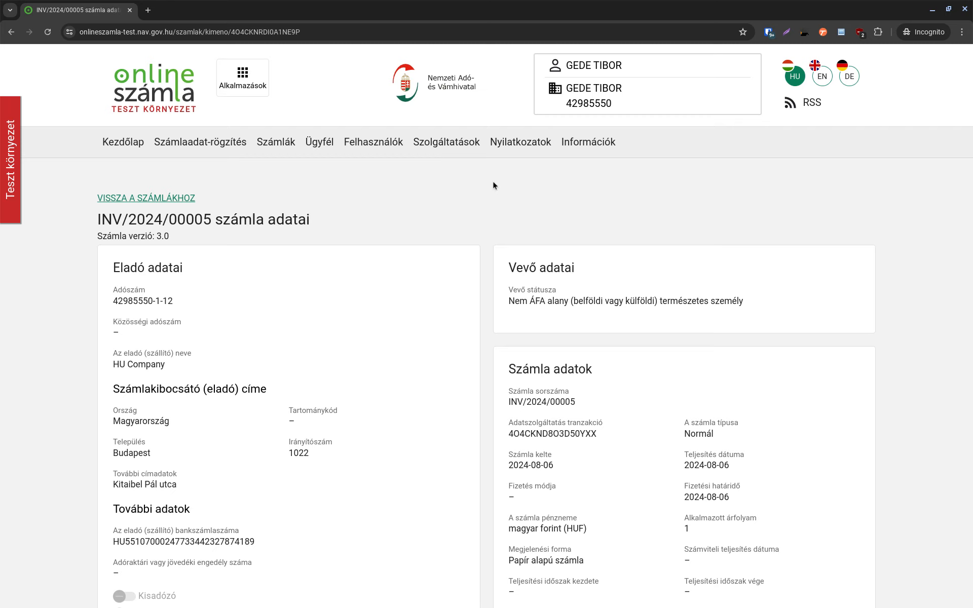
scroll(493, 182, down, 1)
scroll(494, 182, up, 1)
Switch back to Odoo's INV/2024/00005 (1.52 Ft total) and close the translator popup covering it.
key(alt+Tab)
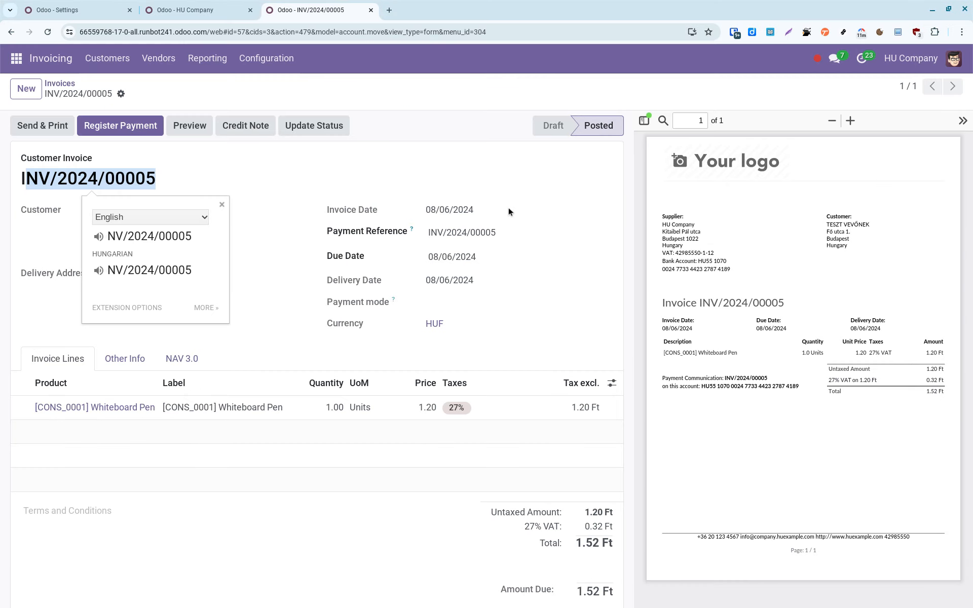
click(351, 168)
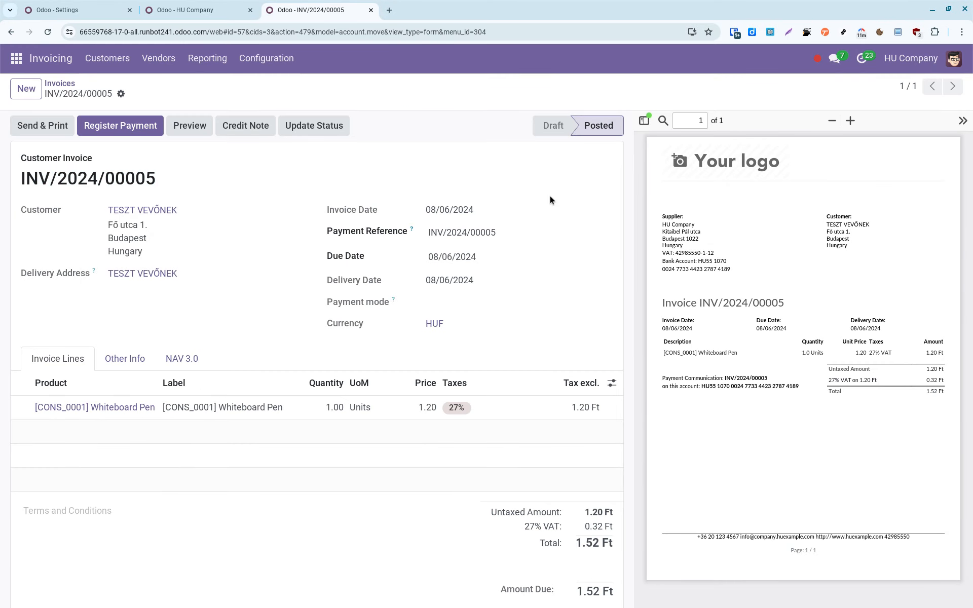